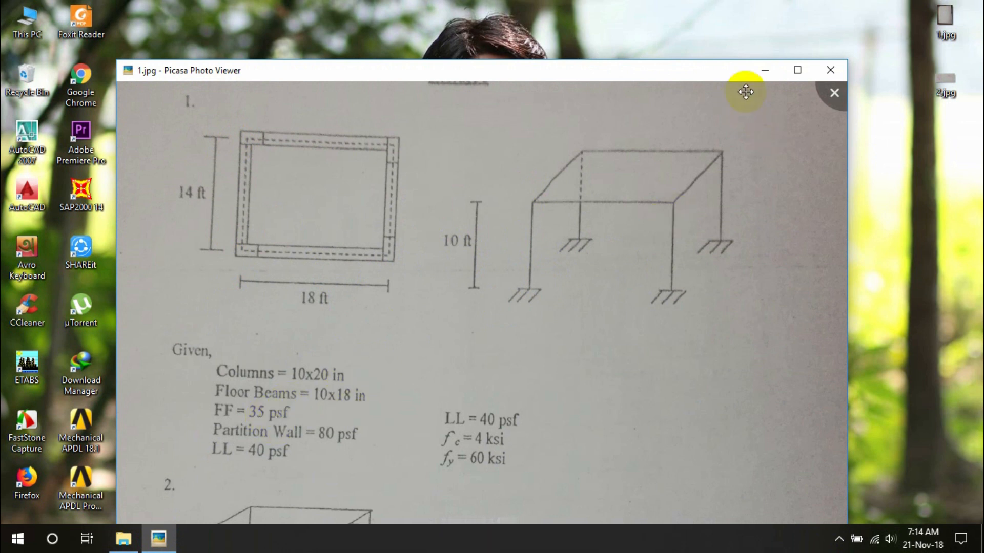
Step: Minimize the reference drawing, launch ETABS, and dismiss the Tip of the Day with tips at startup turned off
left_click(763, 71)
left_click(70, 368)
left_click(47, 364)
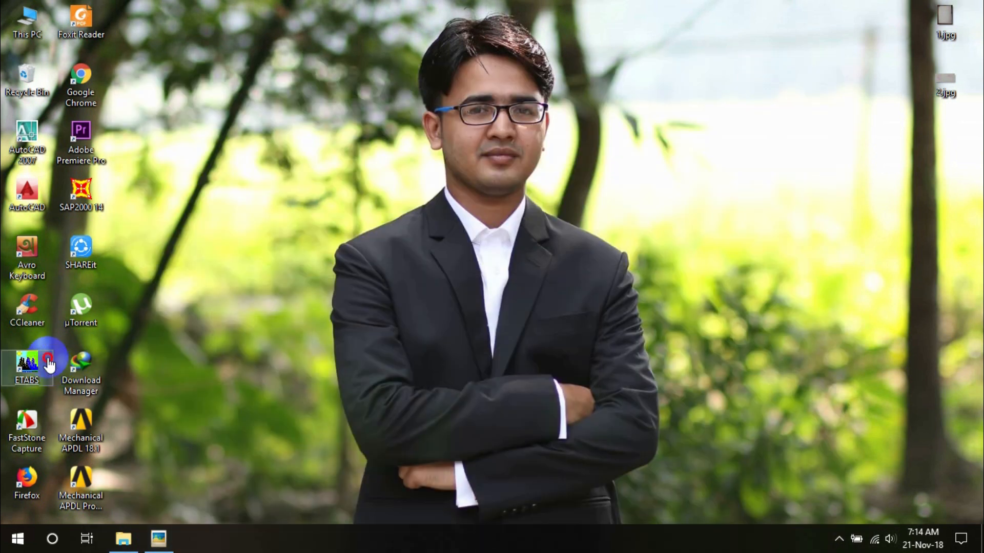
left_click(421, 270)
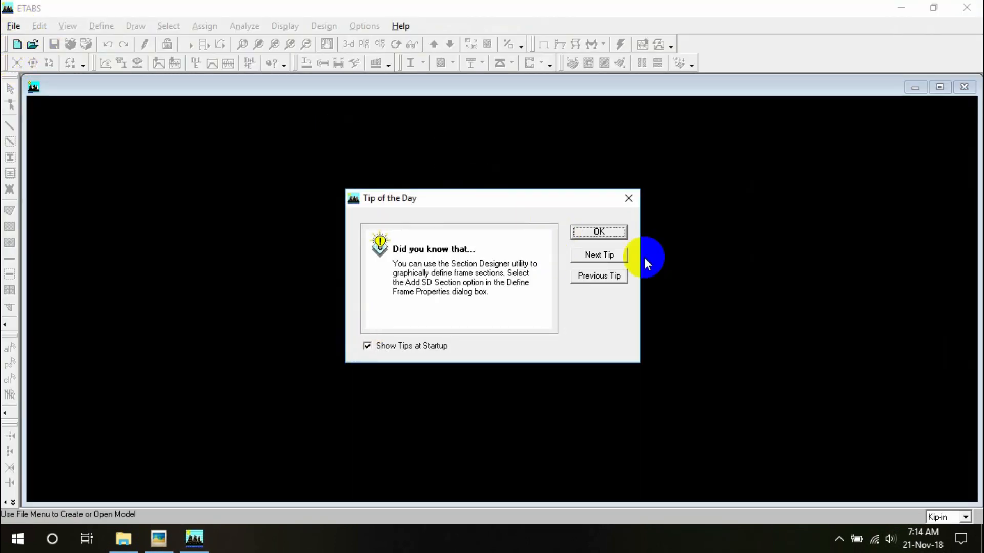
left_click(381, 344)
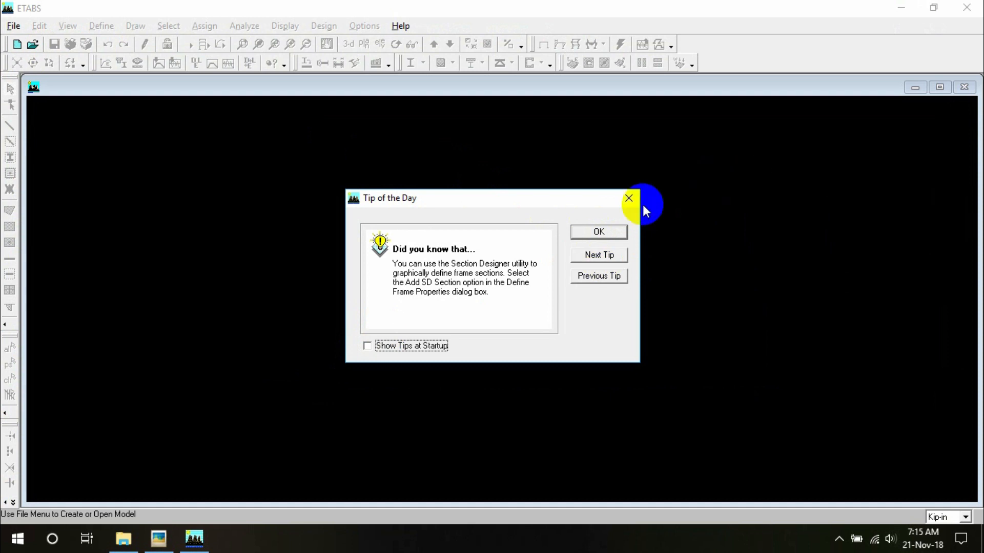
left_click(590, 232)
Step: Start a new model in Kip-ft with 2 grid lines in each direction, spaced 18 ft in X and 14 ft in Y
left_click(11, 29)
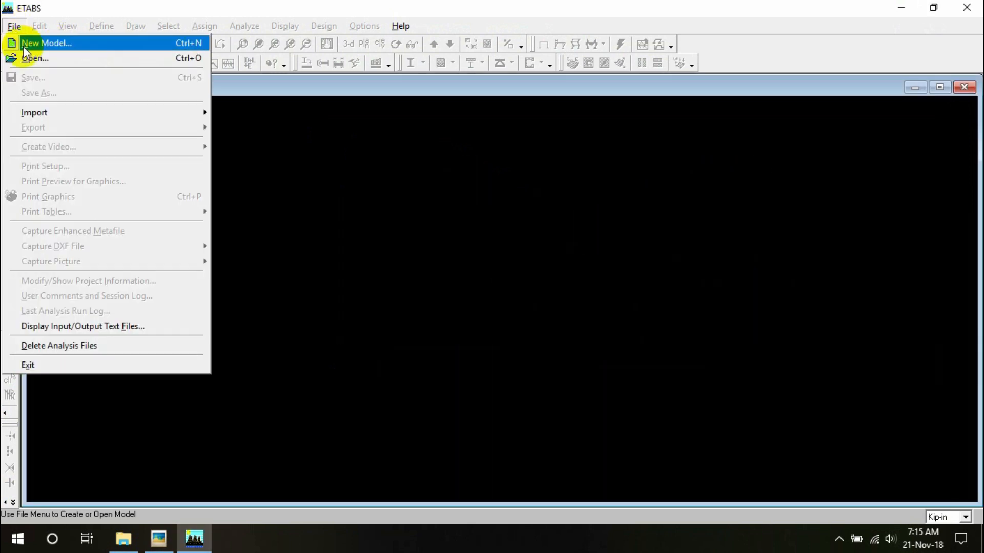
left_click(23, 46)
left_click(487, 302)
double_click(426, 176)
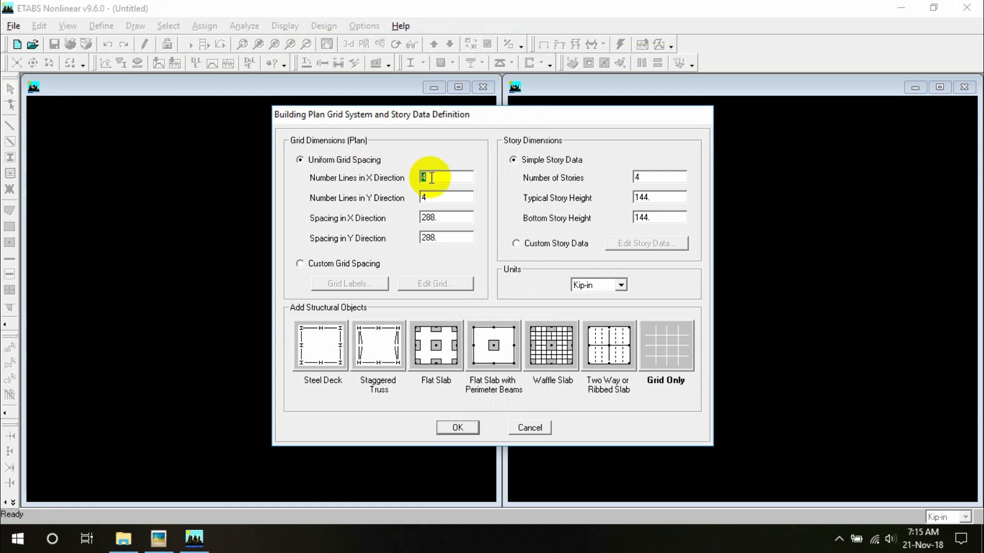
type("2")
left_click(582, 285)
left_click(588, 305)
double_click(460, 218)
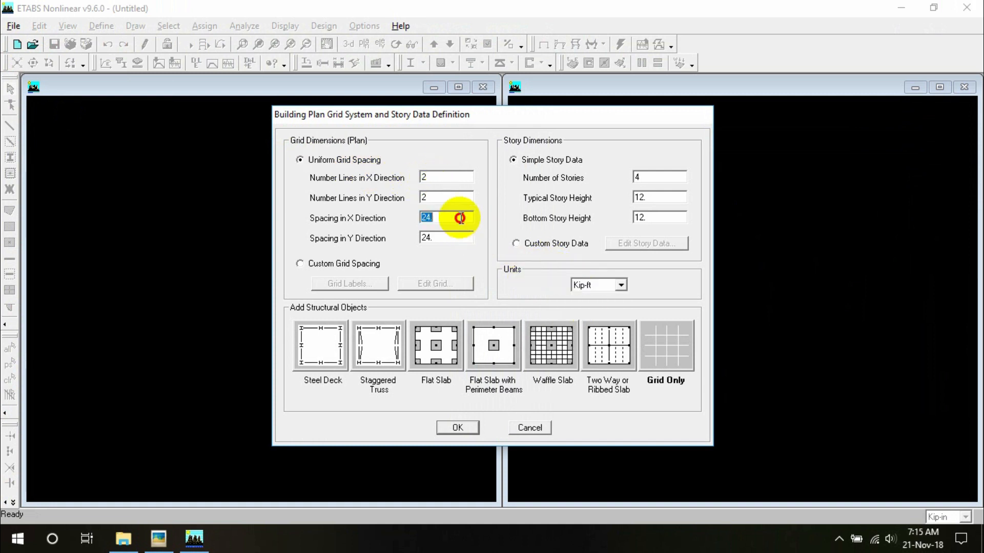
type("18")
double_click(454, 240)
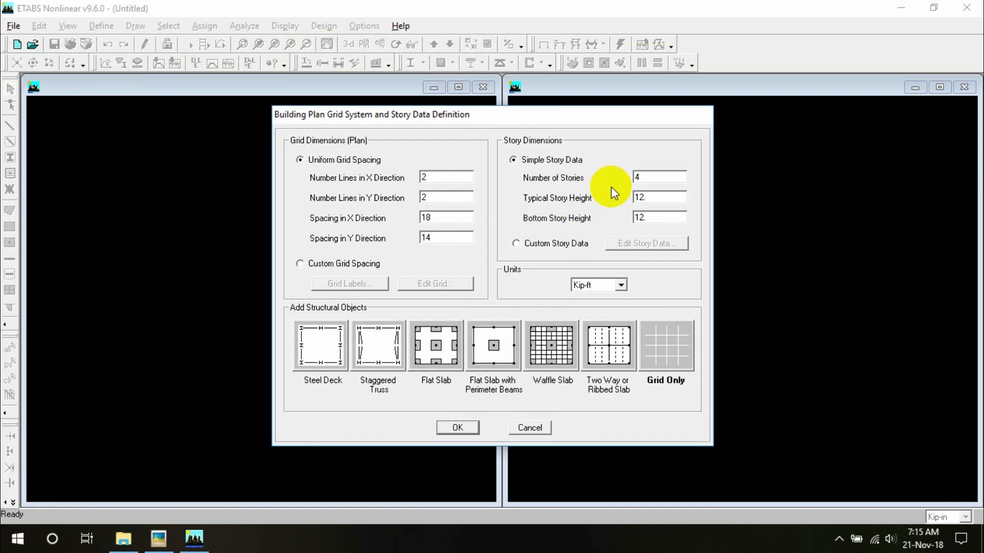
Step: Set 1 story with typical and bottom heights of 10 ft, and create the model as Grid Only
double_click(635, 177)
type("1")
double_click(649, 198)
type("10")
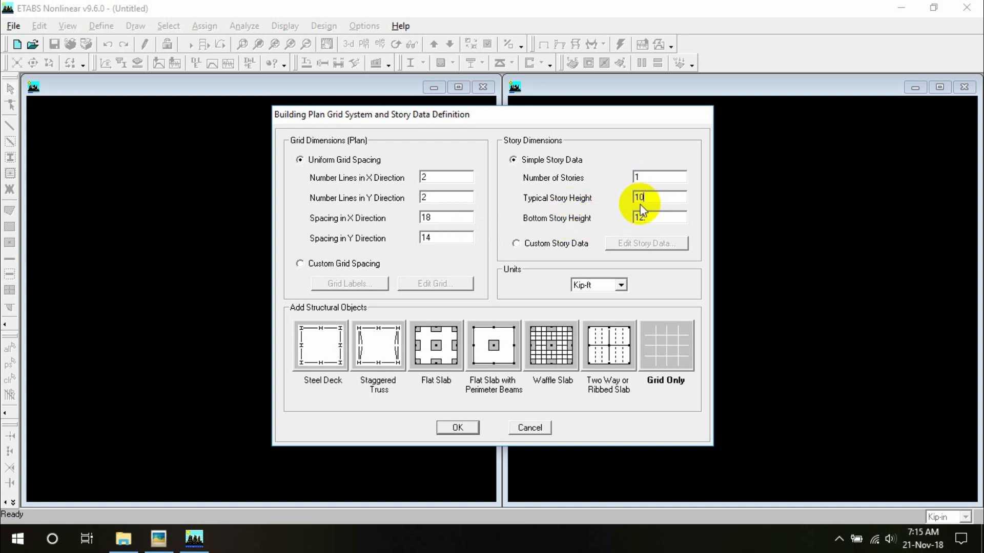
double_click(639, 217)
type("10.")
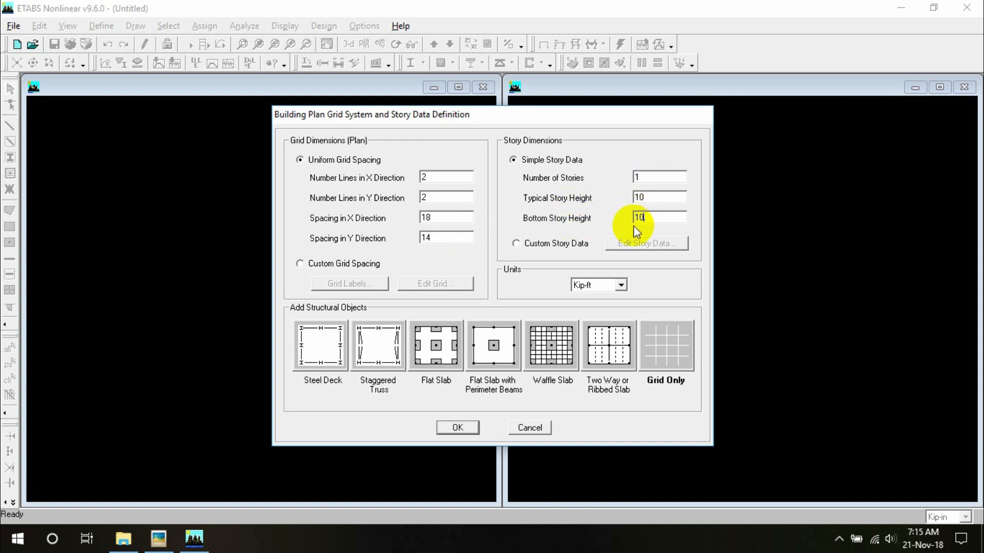
left_click(650, 364)
left_click(443, 430)
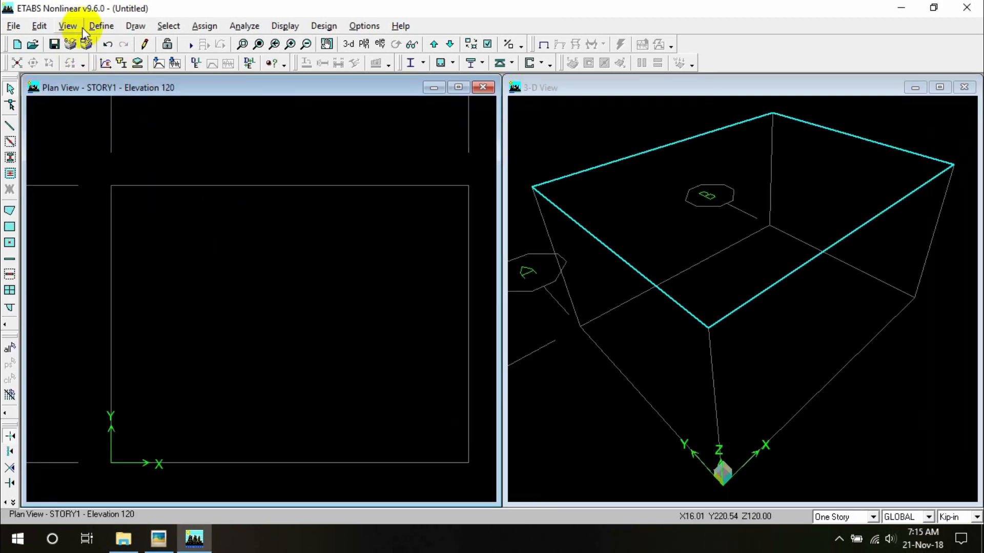
Step: Delete all the default frame sections except W44X335 from the frame properties
left_click(102, 26)
left_click(129, 61)
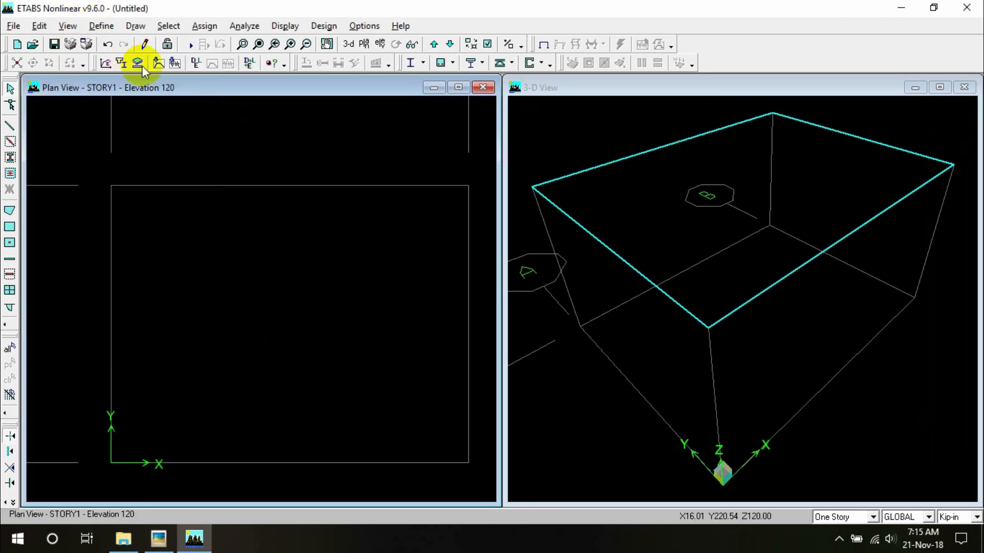
left_click_drag(388, 251, 405, 452)
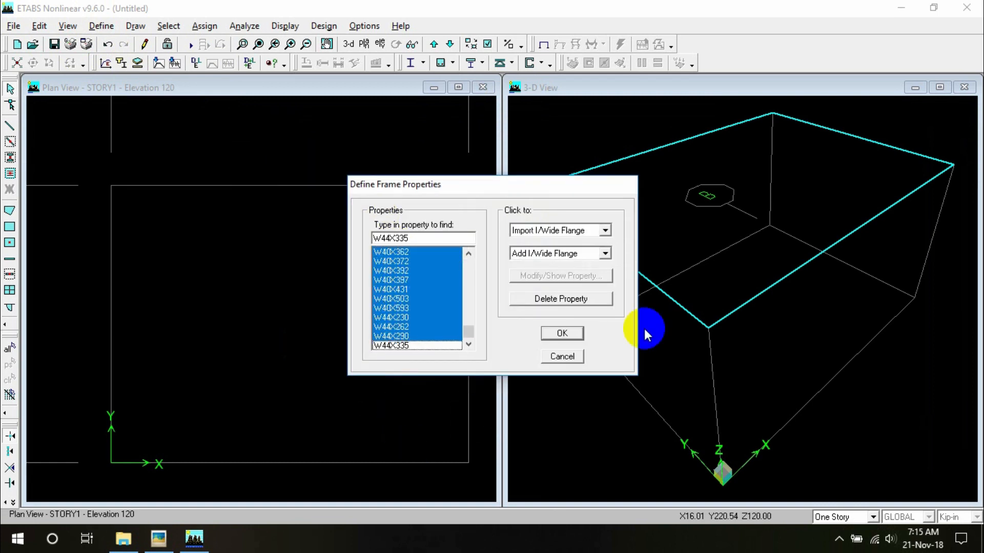
left_click(562, 299)
Step: Add a rectangular frame section named C10X20 for the 10x20 in columns, with CONC as its material
left_click(520, 254)
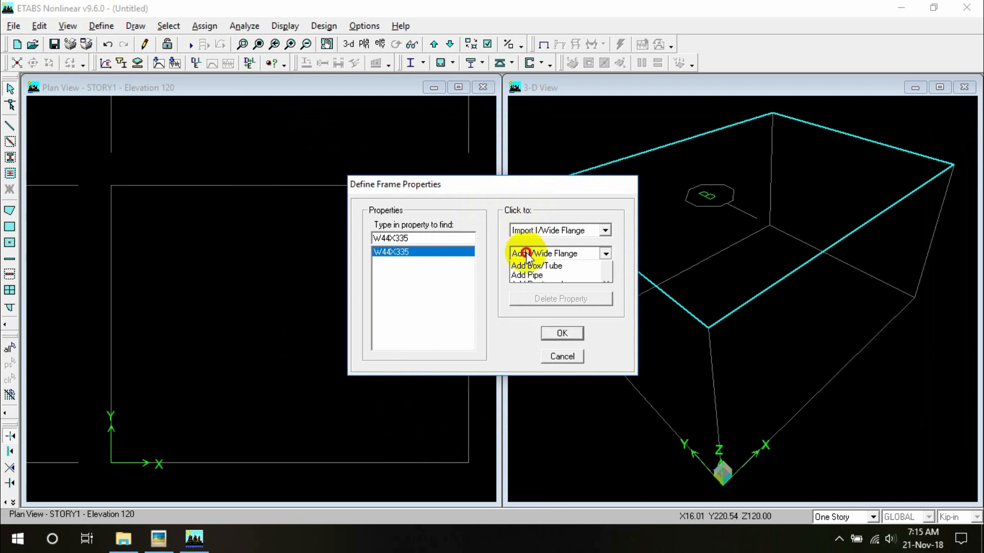
left_click(549, 332)
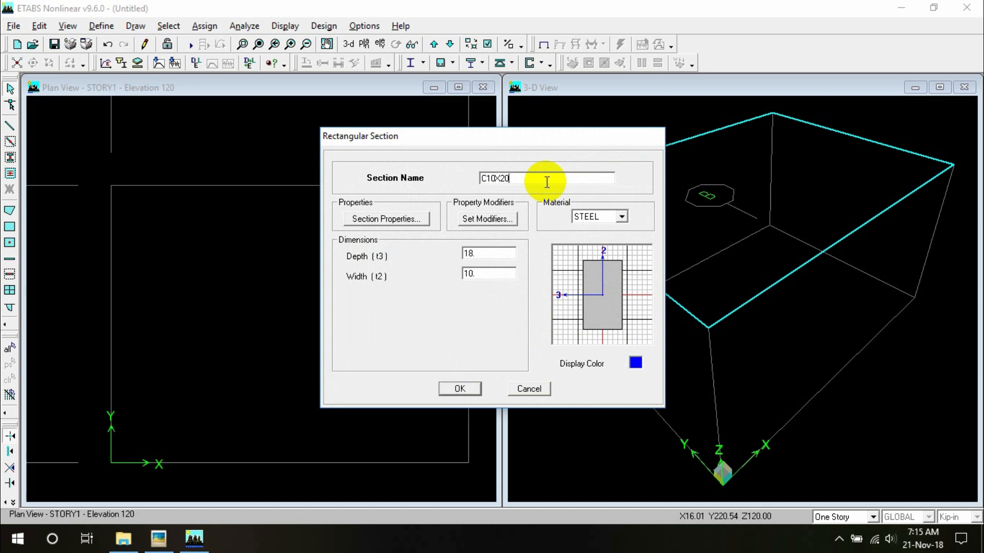
double_click(486, 252)
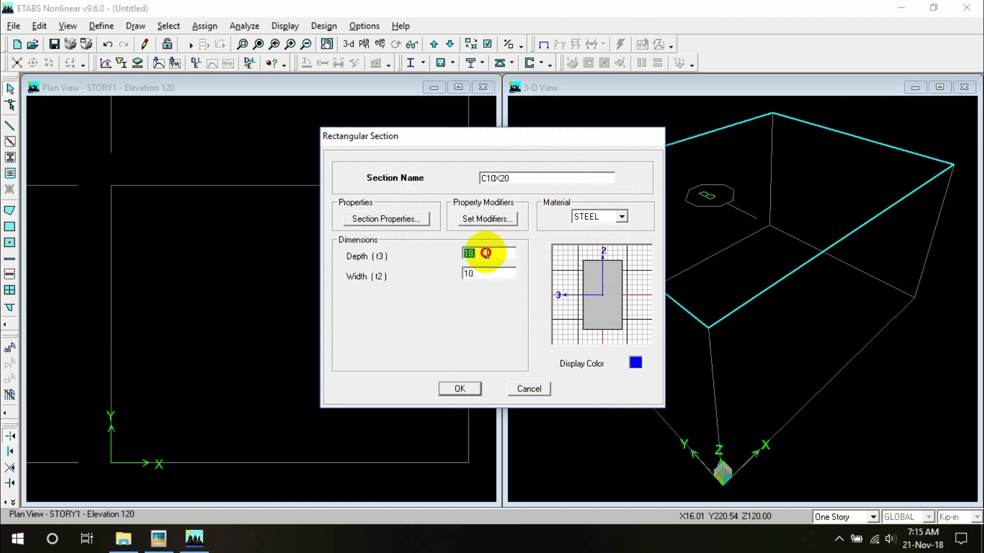
left_click(577, 218)
left_click(587, 225)
Step: Set the C10X20 column reinforcement to 3 bars in the 3-direction and 4 bars in the 2-direction, and save the section
left_click(461, 357)
double_click(531, 290)
double_click(533, 310)
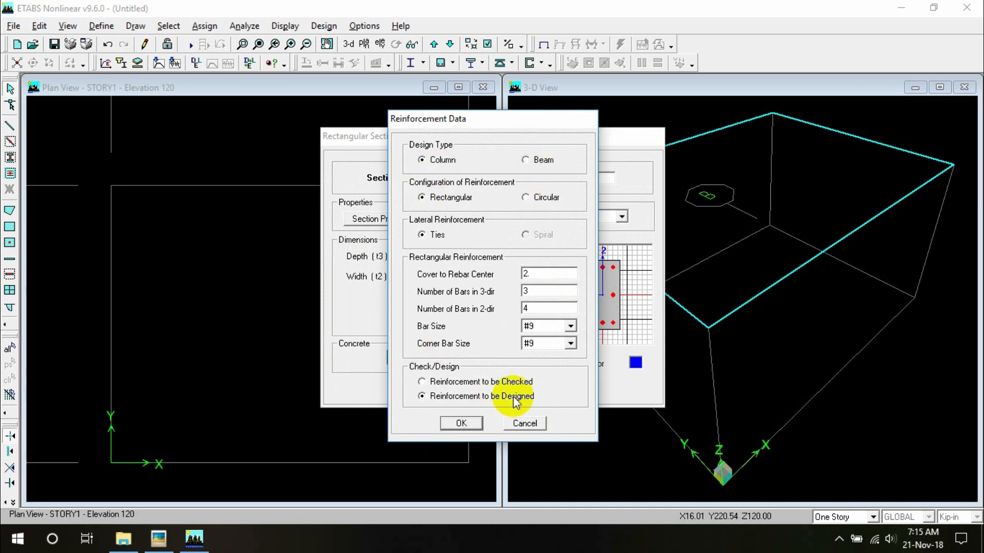
left_click(466, 422)
left_click(462, 387)
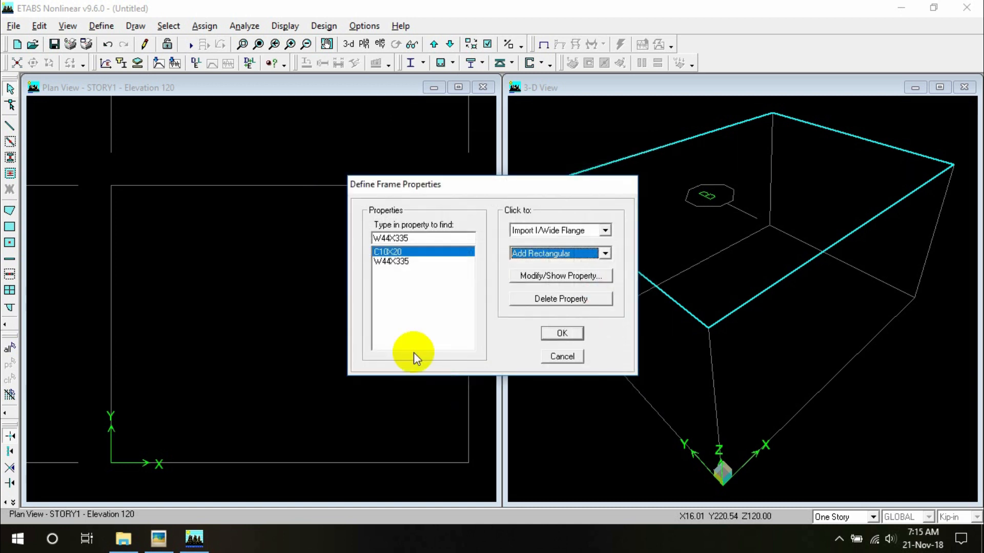
Step: Add a rectangular frame section named FB10X18 with CONC as its material
left_click(556, 254)
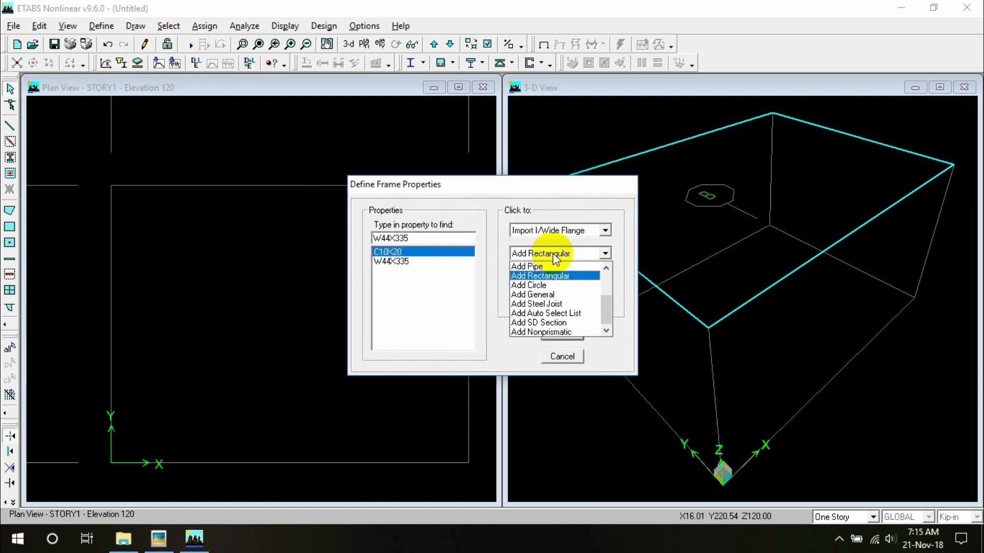
left_click(555, 268)
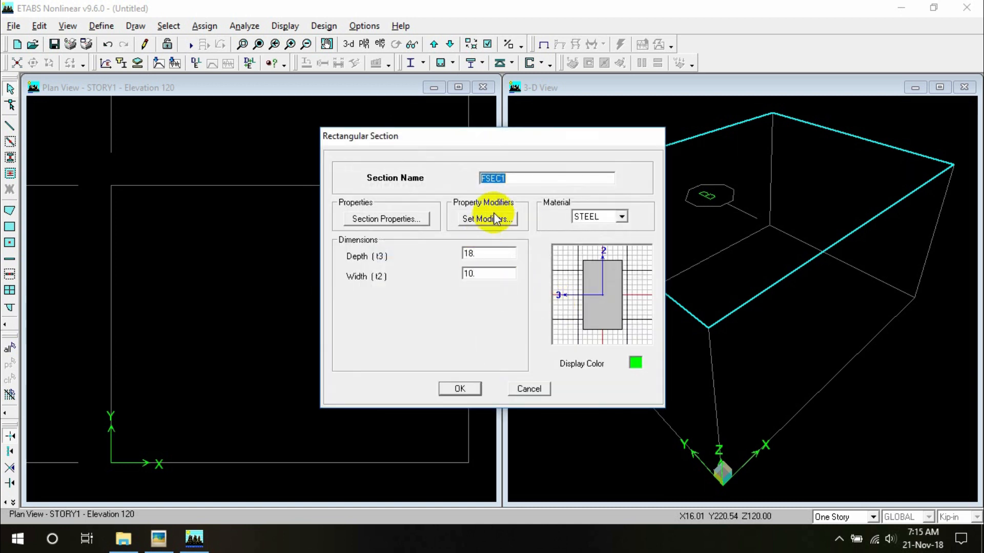
type("FB10X18")
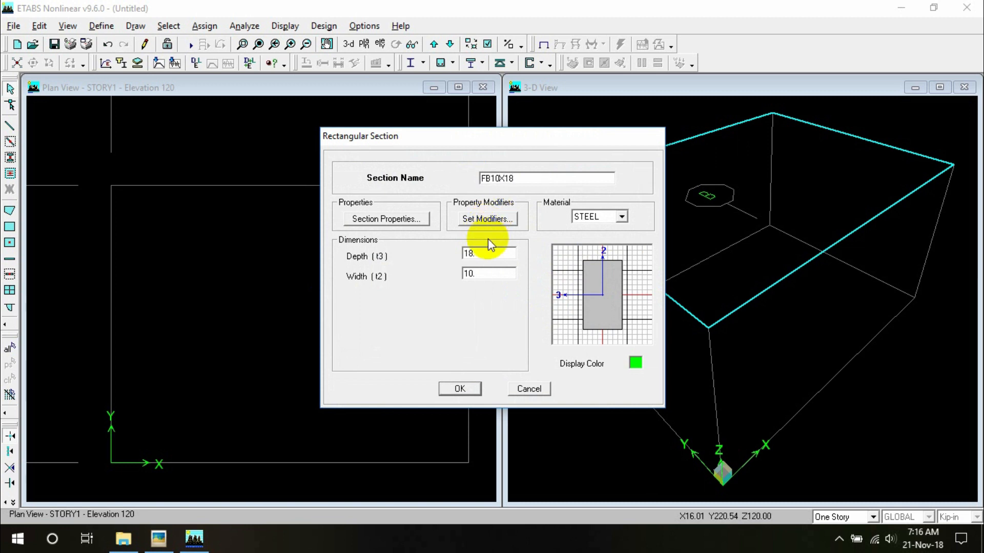
left_click(619, 217)
left_click(609, 230)
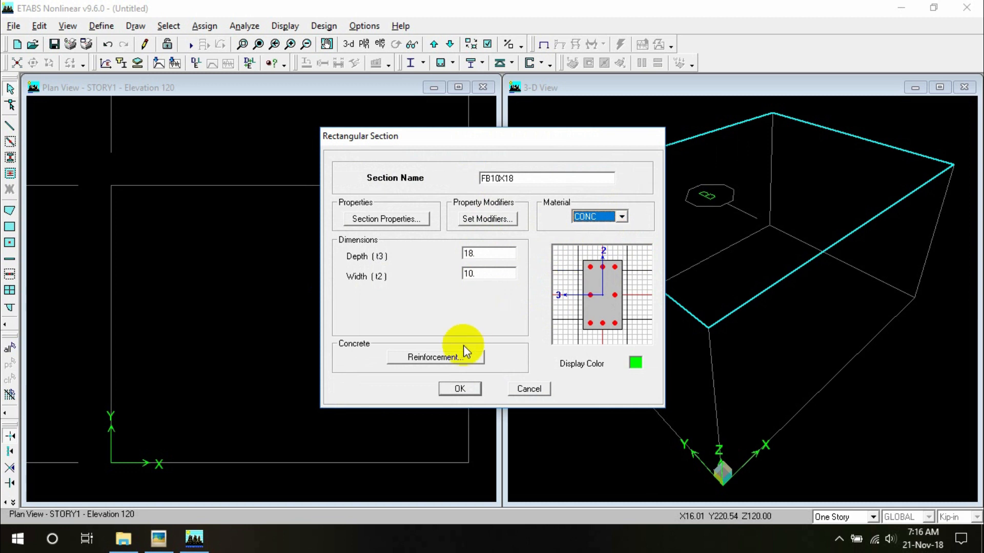
Step: Set the FB10X18 reinforcement to Beam with top and bottom cover of 2 in, and save the frame sections
left_click(461, 356)
left_click(540, 161)
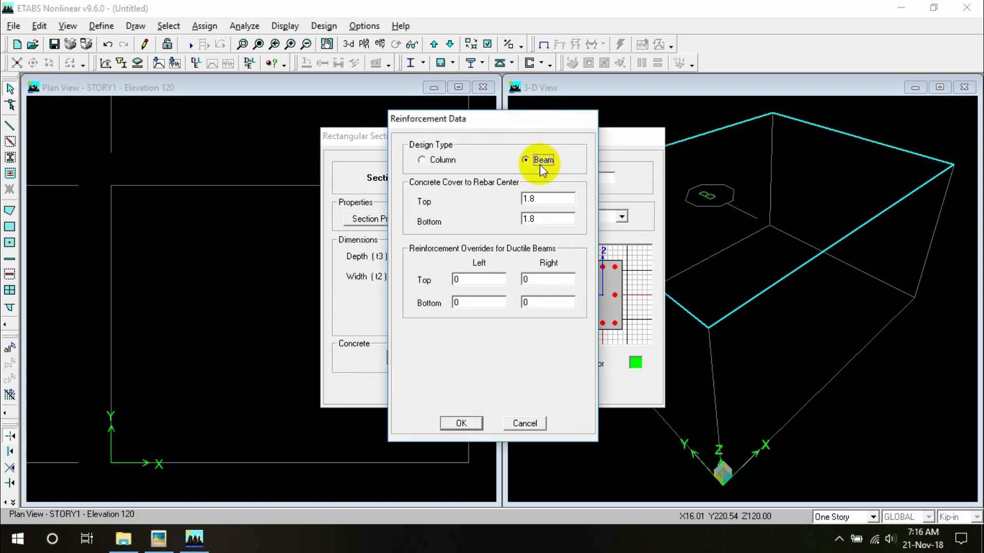
type("2")
double_click(543, 219)
type("2")
left_click(471, 422)
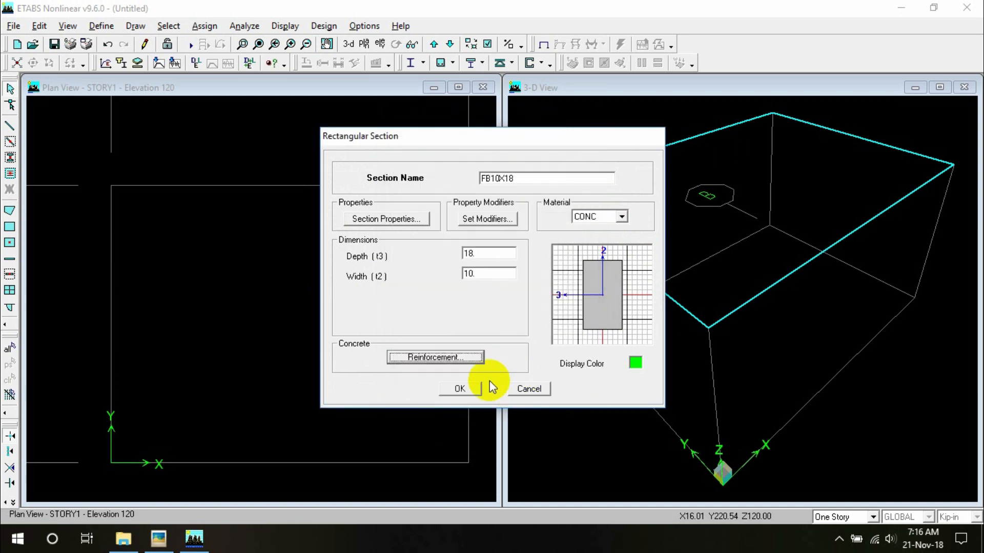
left_click(459, 386)
left_click(562, 333)
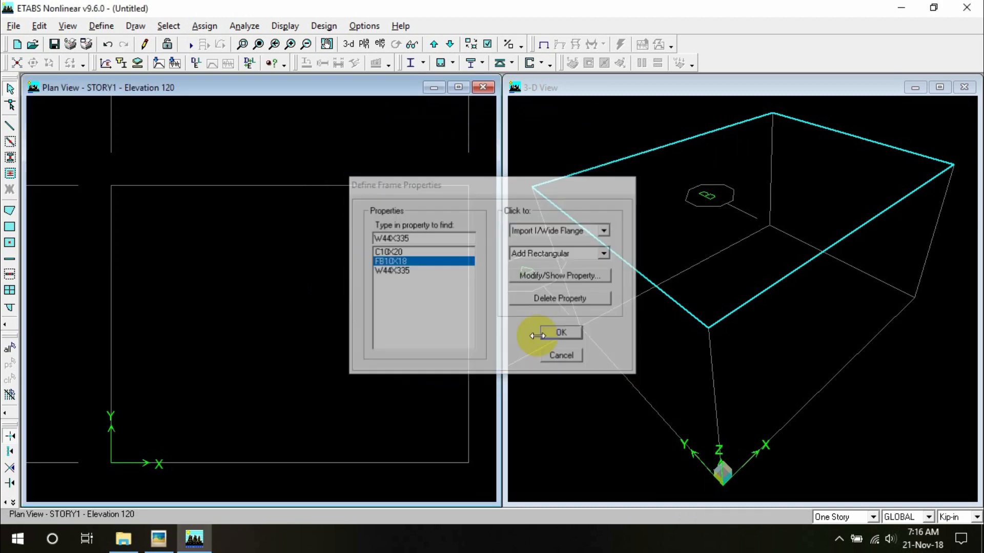
Step: Define a new slab section named S6 with CONC material and 6 in membrane and bending thickness
left_click(97, 26)
left_click(95, 72)
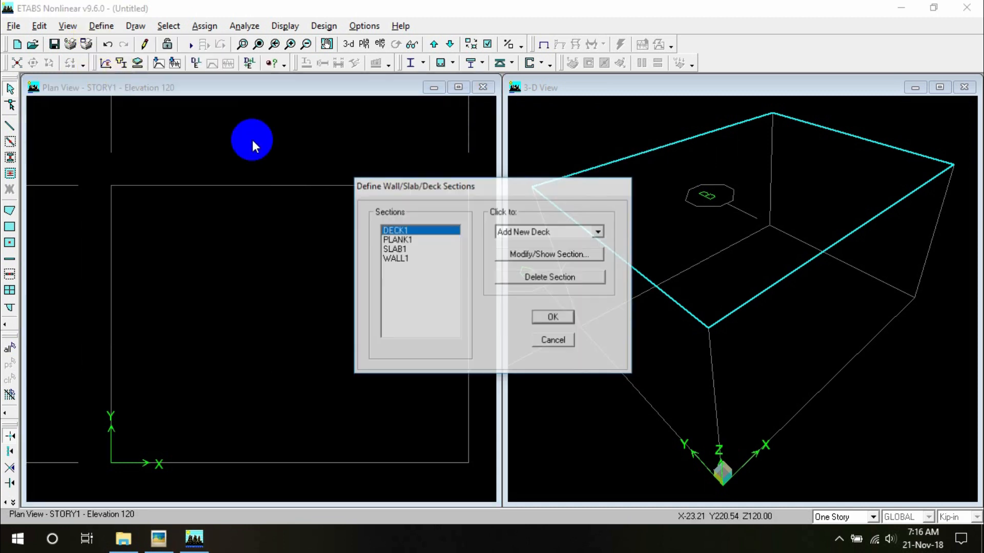
left_click(525, 232)
left_click(521, 254)
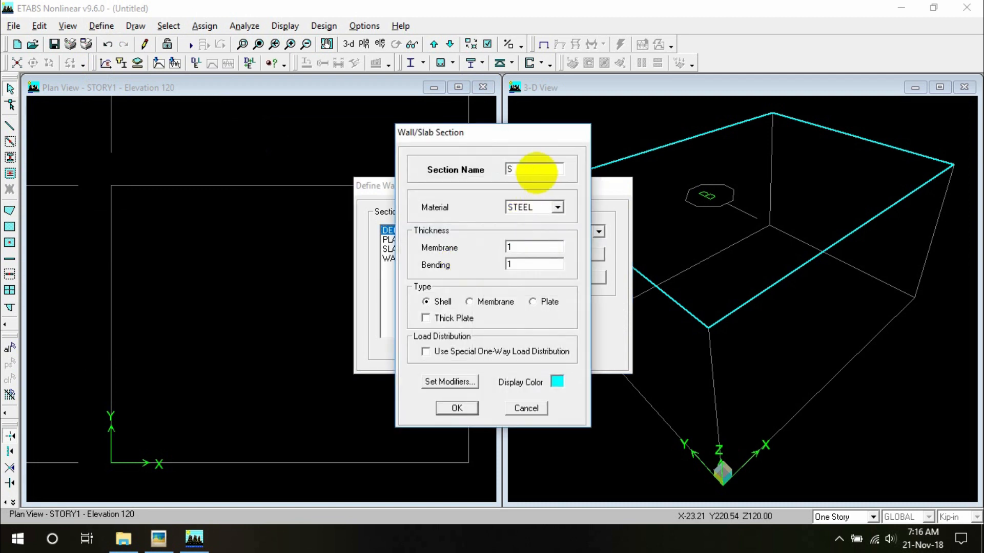
type("S6")
left_click(527, 208)
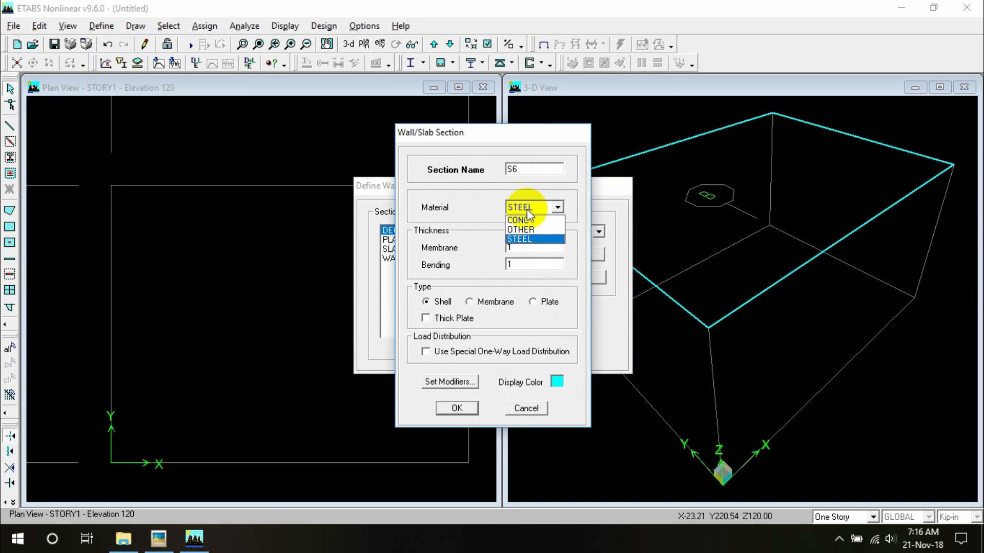
left_click(517, 253)
type("6")
left_click(456, 407)
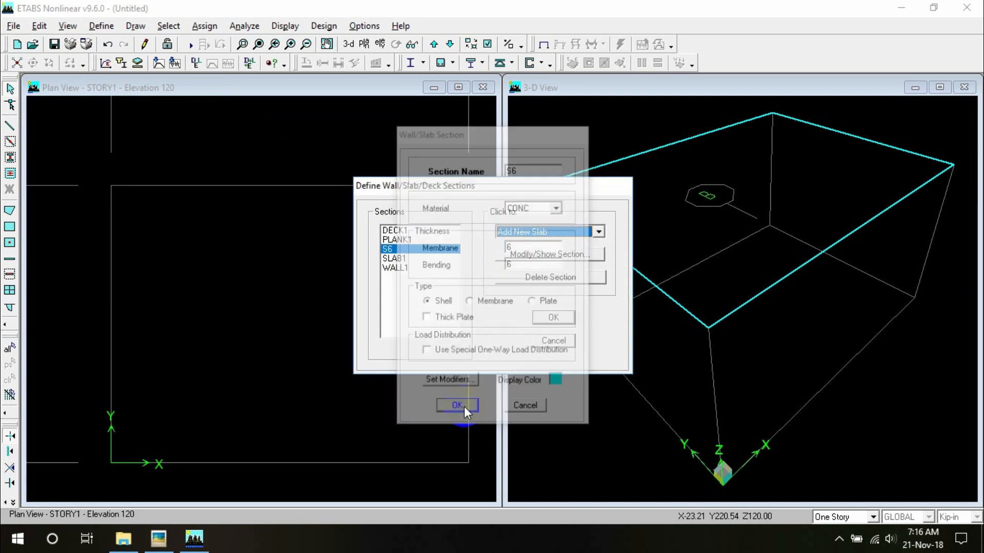
left_click(543, 320)
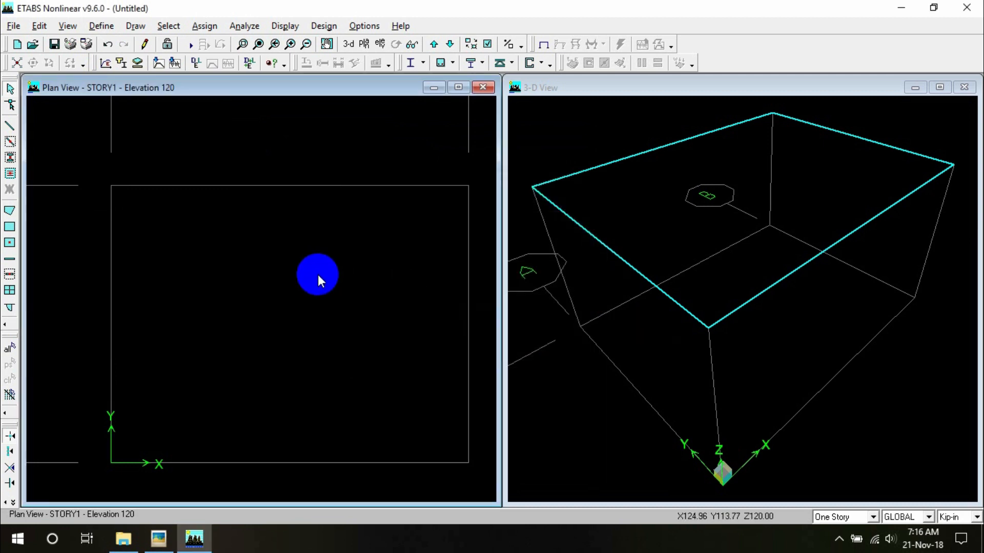
Step: Place C10X20 columns at the upper-left and lower-left grid intersections in the STORY1 plan view
scroll(318, 274, "down", 1)
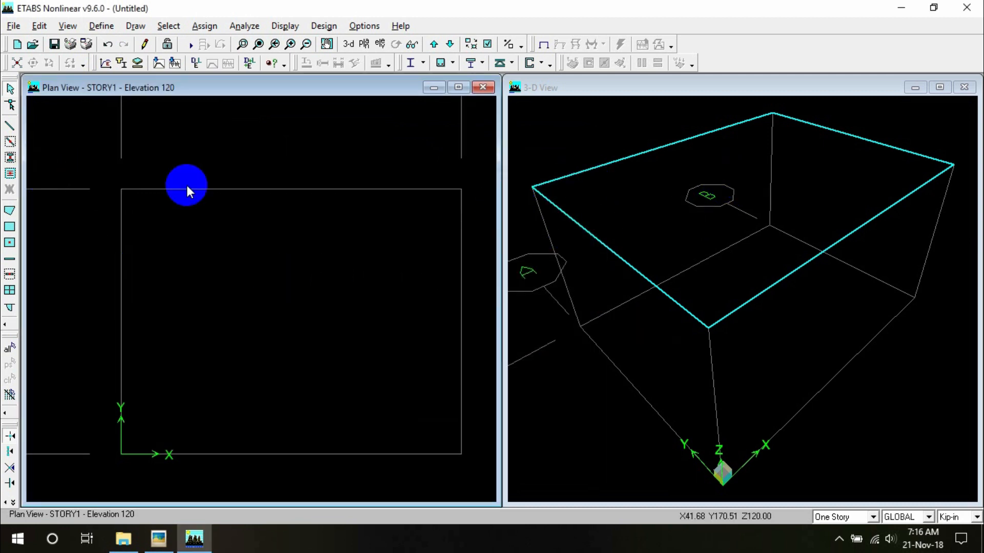
left_click(9, 159)
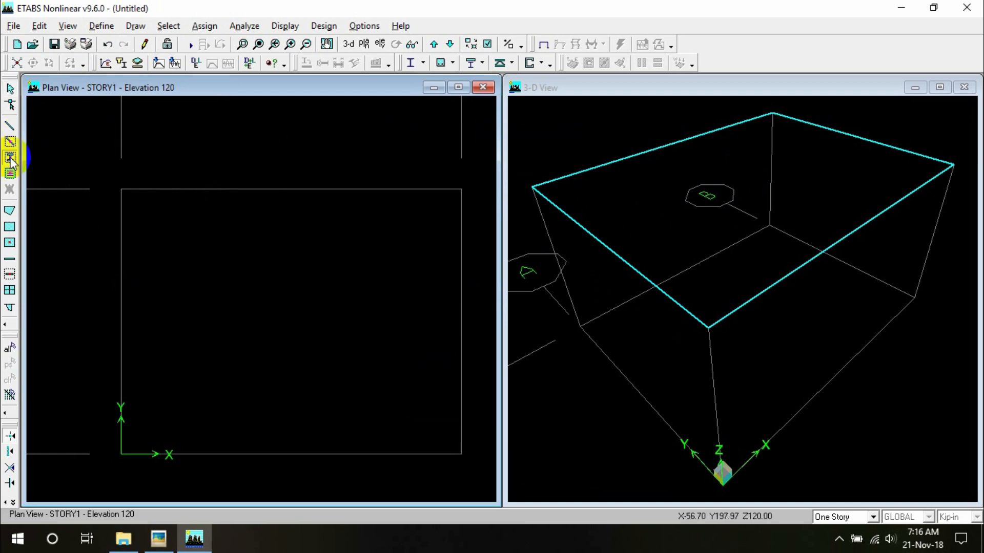
left_click_drag(538, 225, 555, 185)
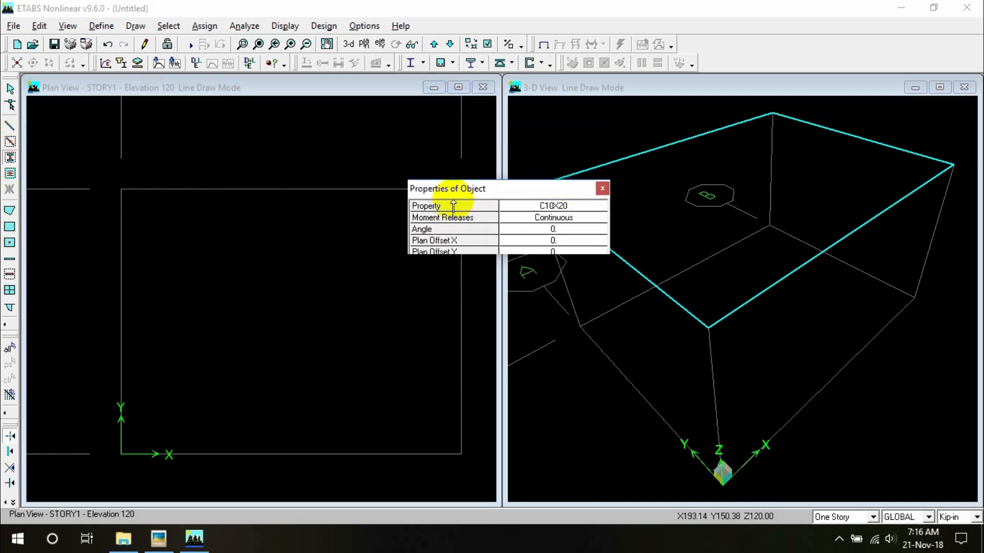
left_click(114, 192)
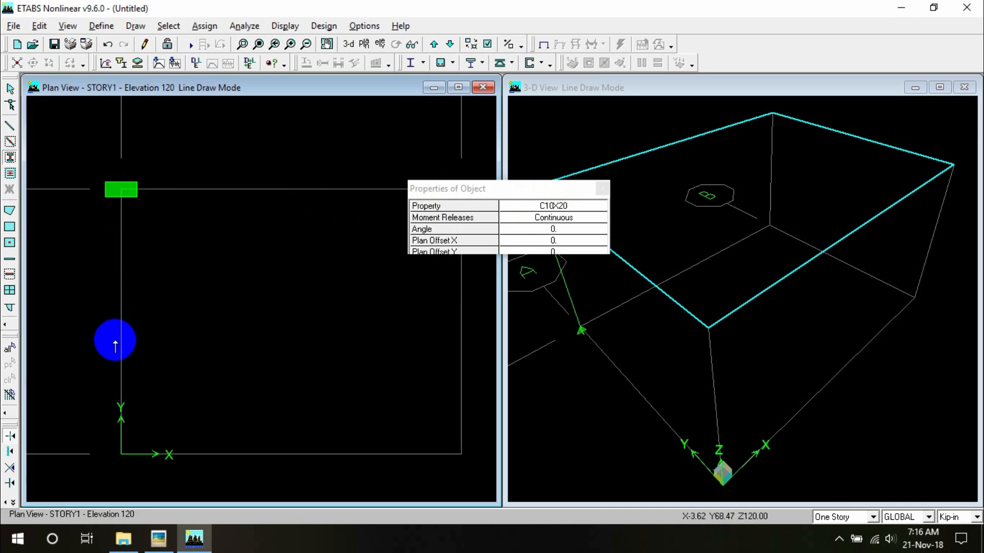
left_click(120, 454)
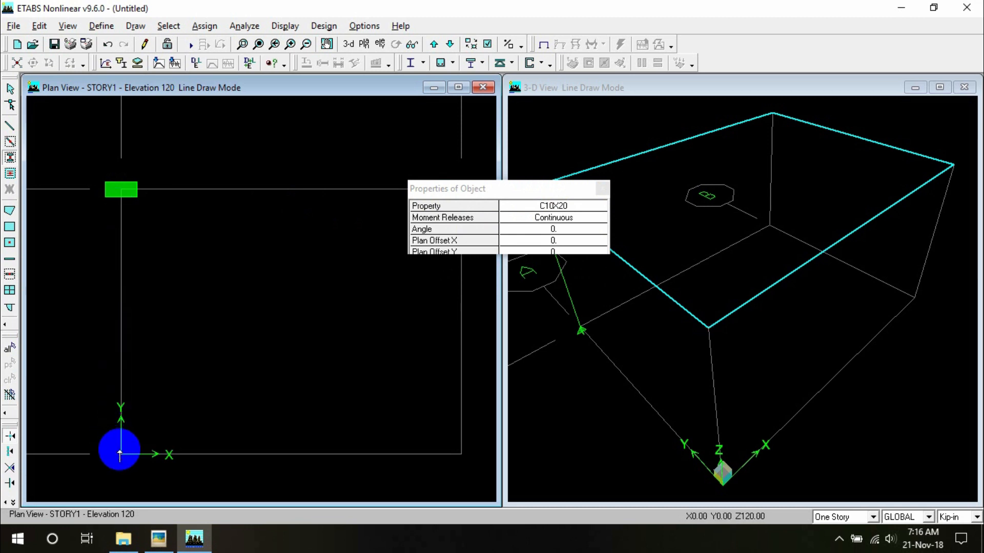
Step: Check the reference drawing, then place C10X20 columns at a 90-degree angle at the upper-right and lower-right grid intersections of the STORY1 plan
left_click(162, 542)
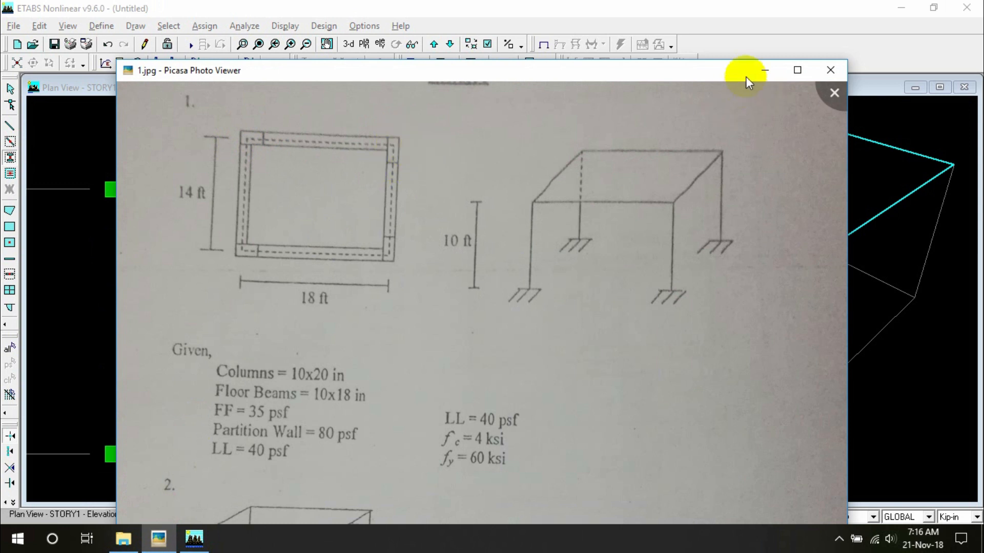
left_click(764, 70)
left_click(563, 228)
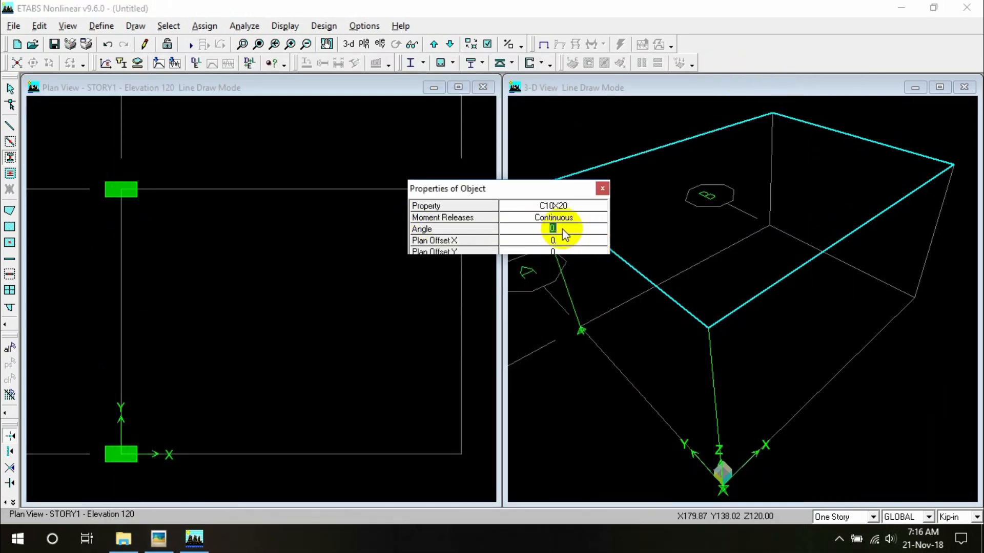
type("90")
left_click_drag(537, 191, 637, 190)
left_click(463, 188)
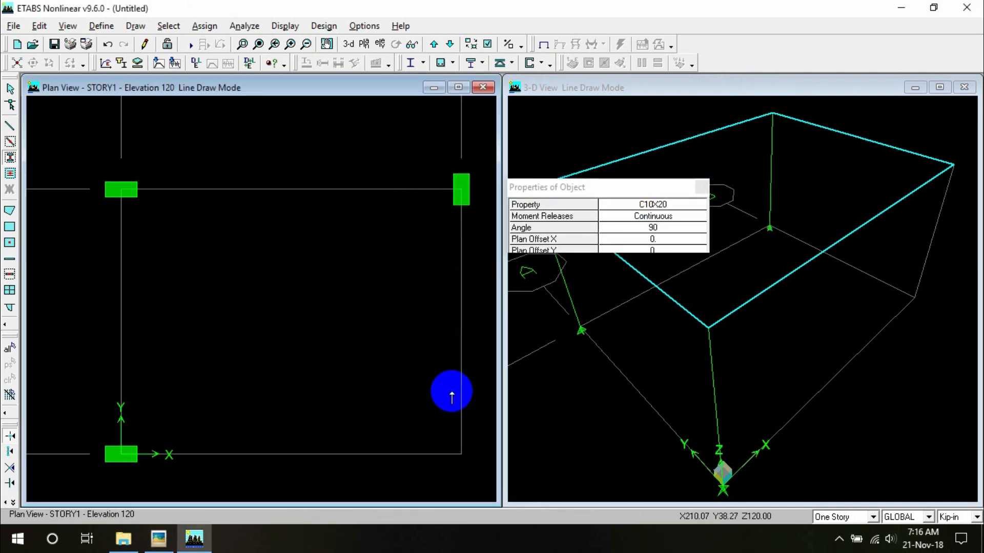
left_click(460, 454)
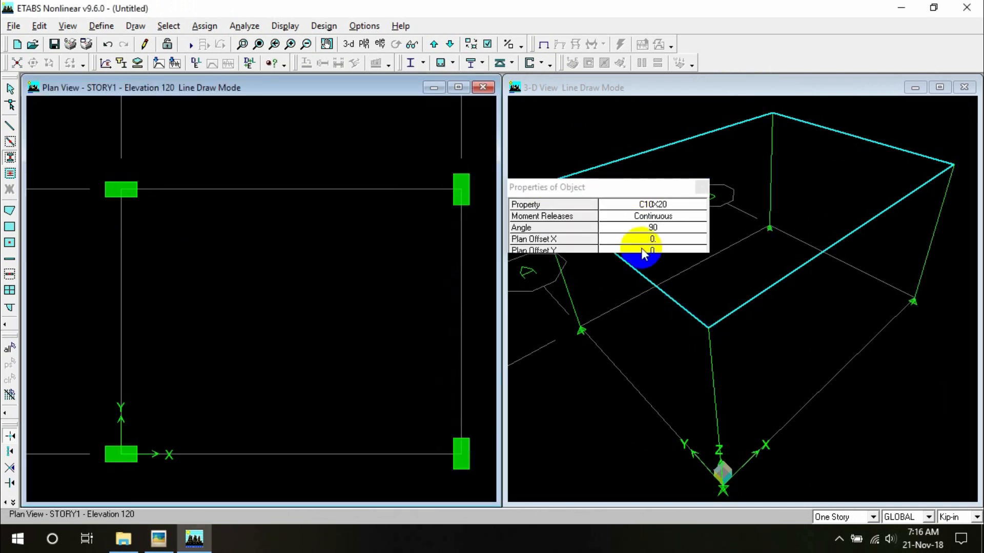
left_click(629, 191)
left_click_drag(629, 191, 594, 187)
left_click(617, 182)
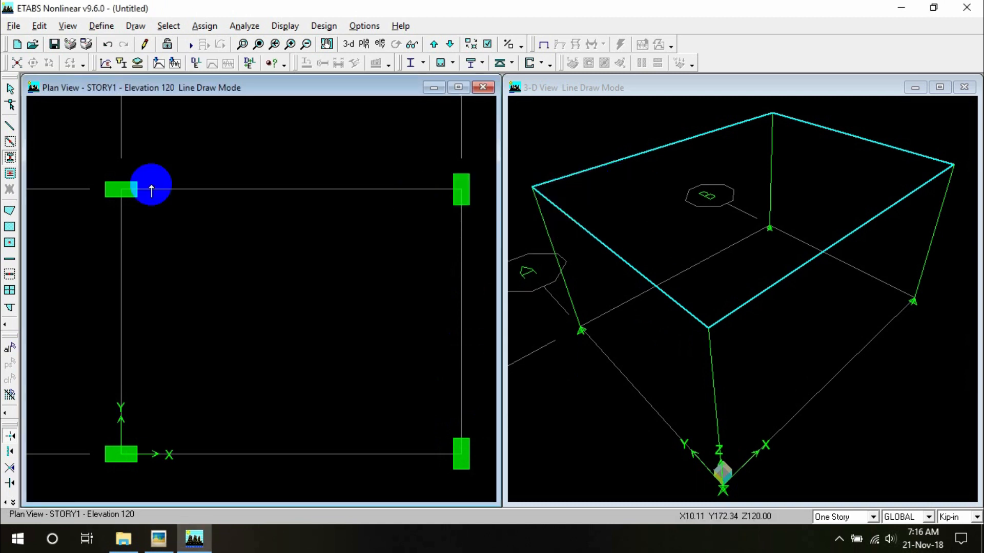
Step: Draw FB10X18 frame beams along all four sides of the STORY1 plan, connecting the corner columns
left_click(10, 125)
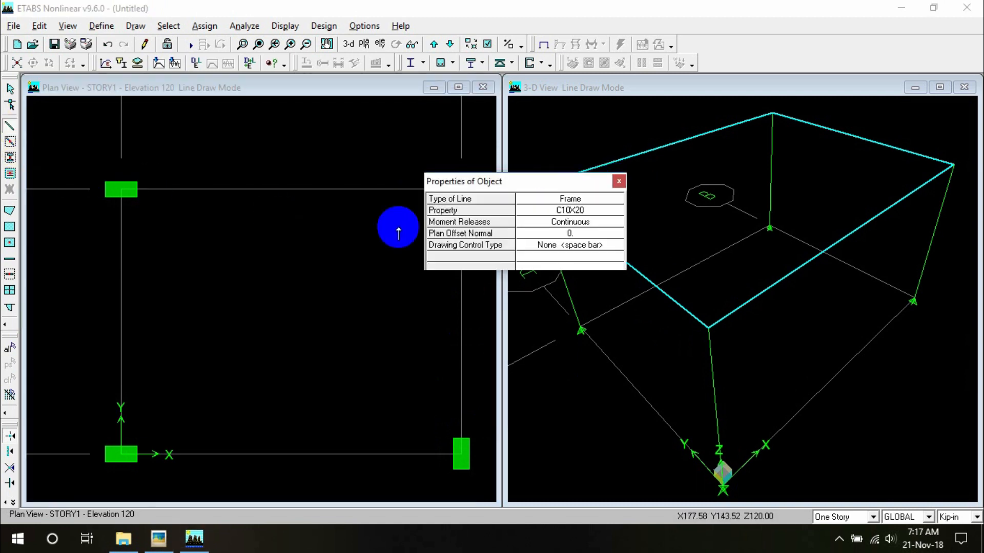
left_click(589, 211)
left_click(589, 212)
left_click(561, 235)
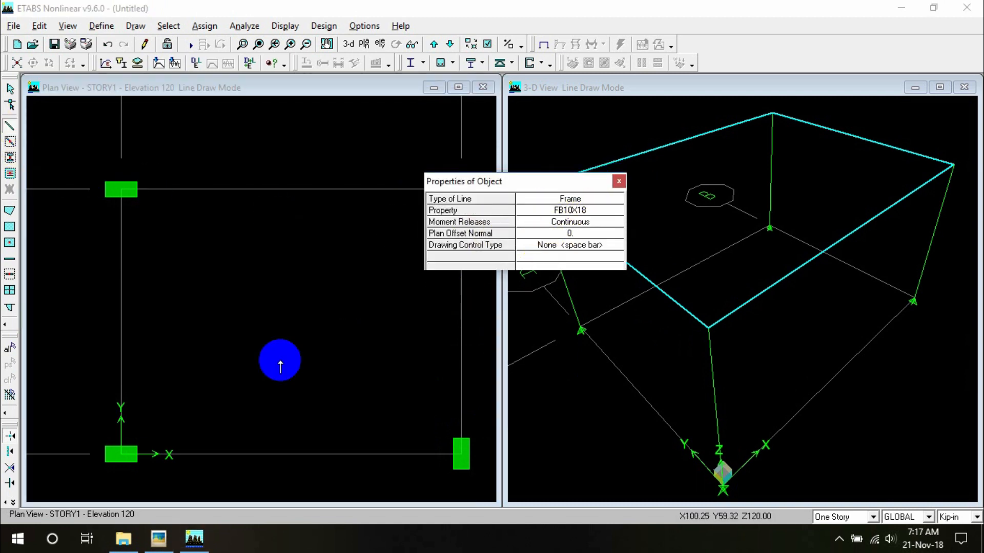
left_click_drag(568, 182, 643, 175)
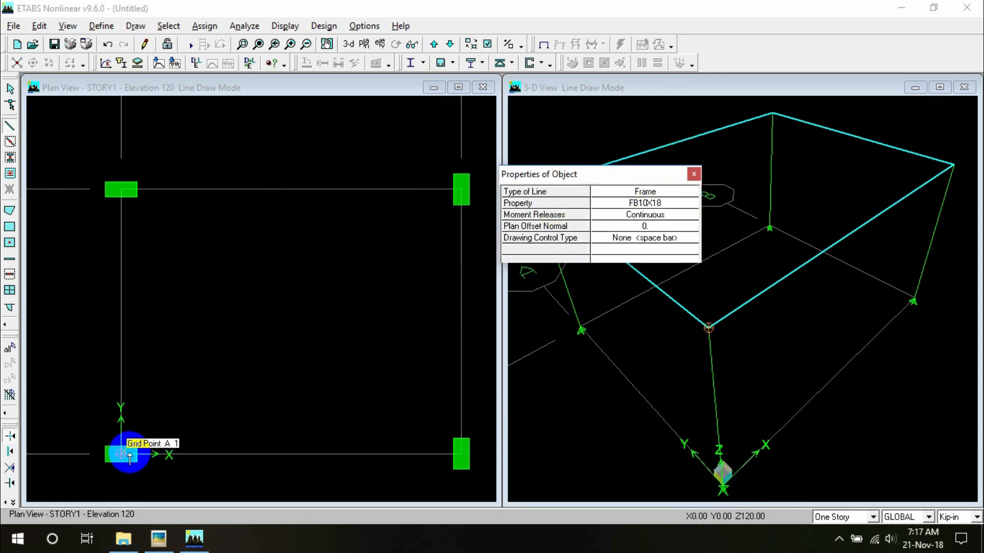
left_click(121, 454)
left_click(463, 455)
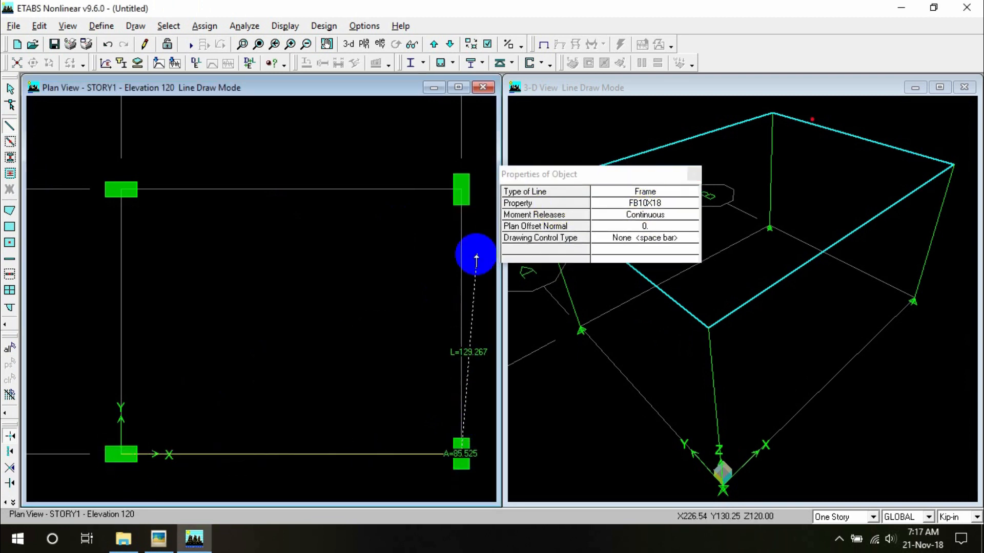
left_click(461, 189)
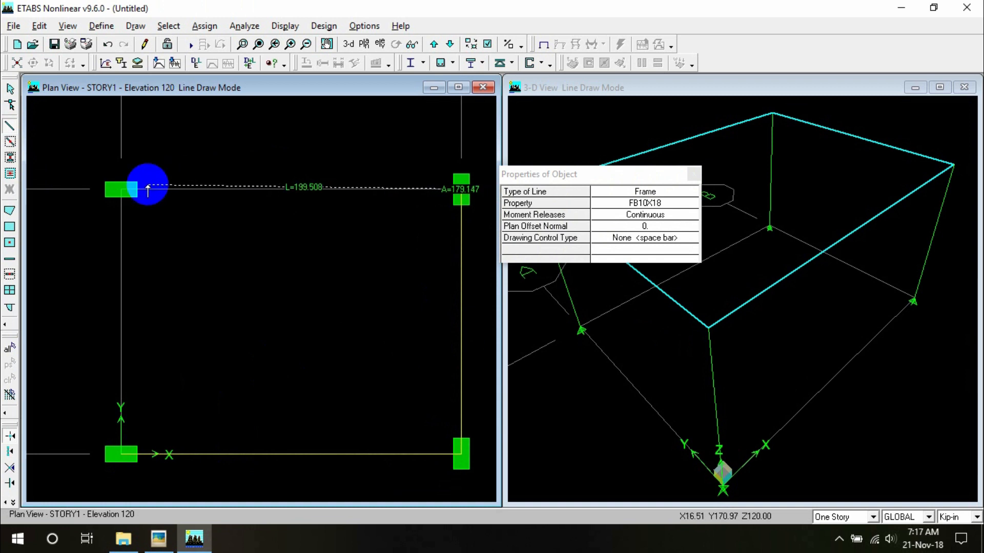
left_click(121, 190)
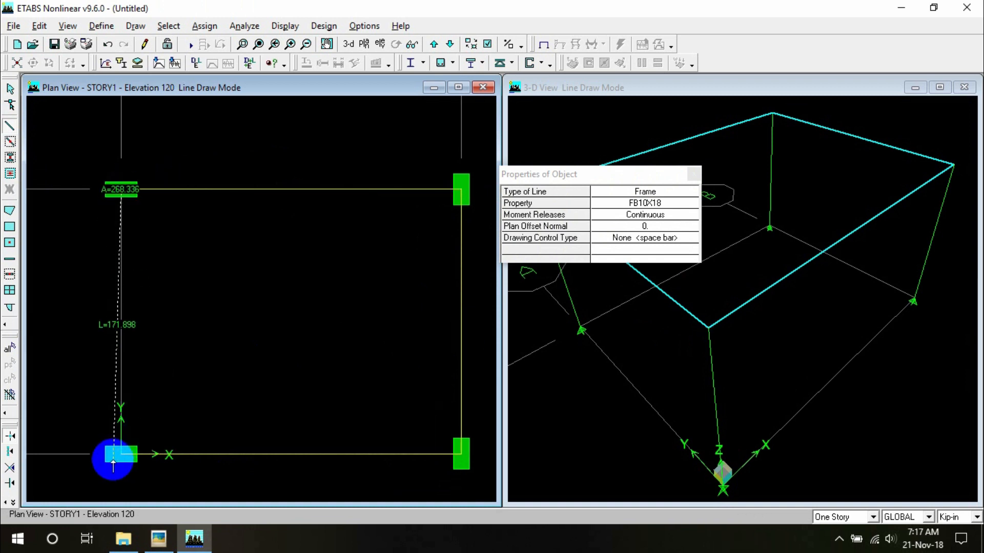
double_click(119, 454)
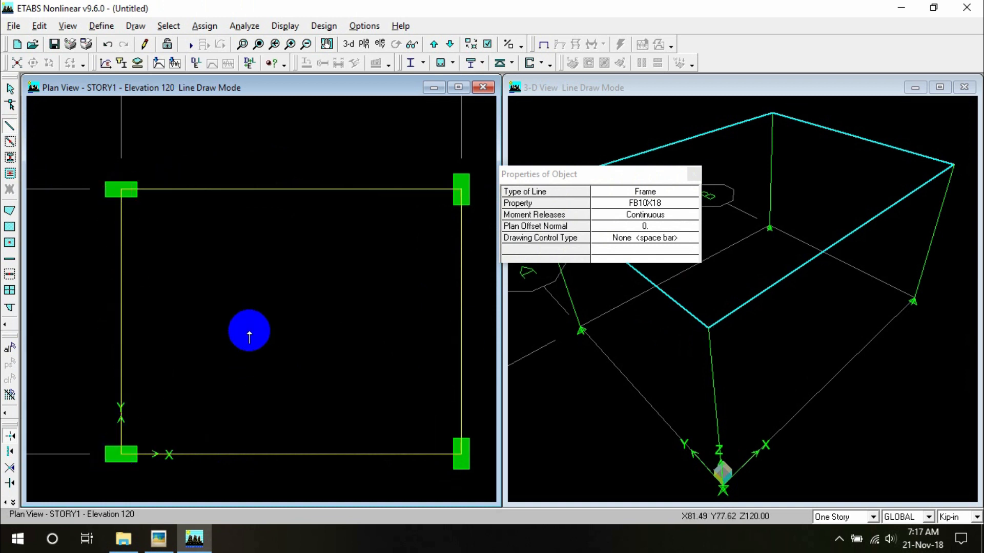
Step: Create an S6 slab area filling the bay enclosed by the beams in the STORY1 plan
left_click(10, 244)
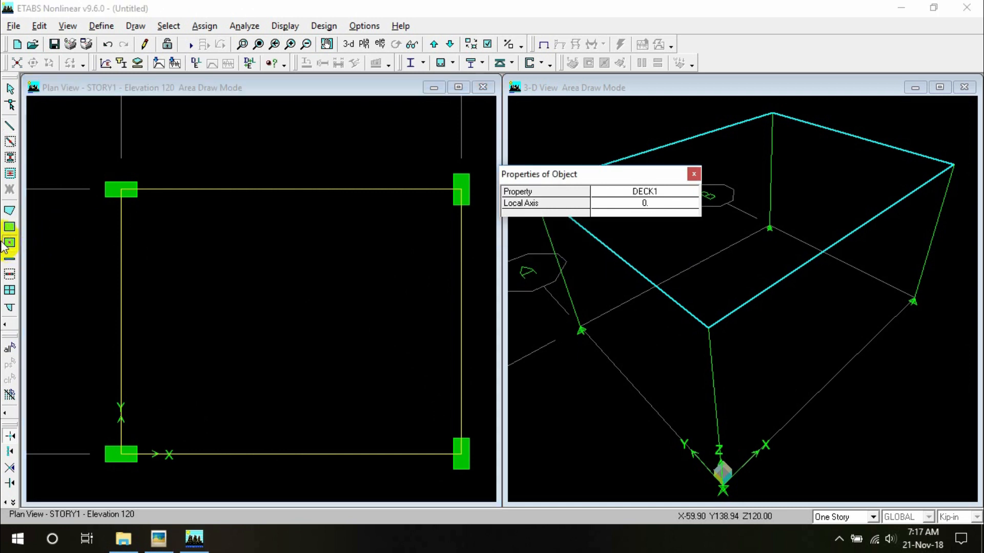
left_click(664, 191)
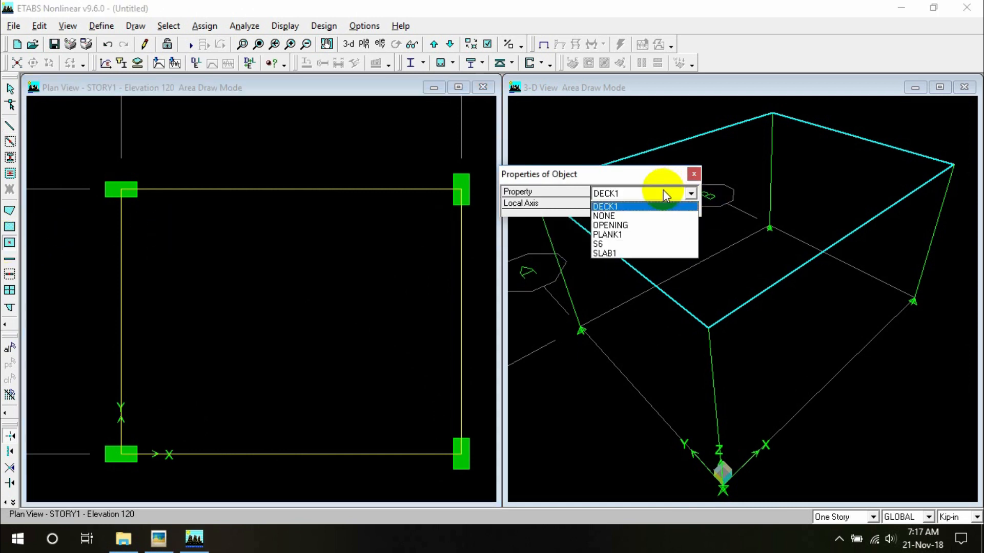
left_click(605, 243)
left_click_drag(620, 174, 623, 150)
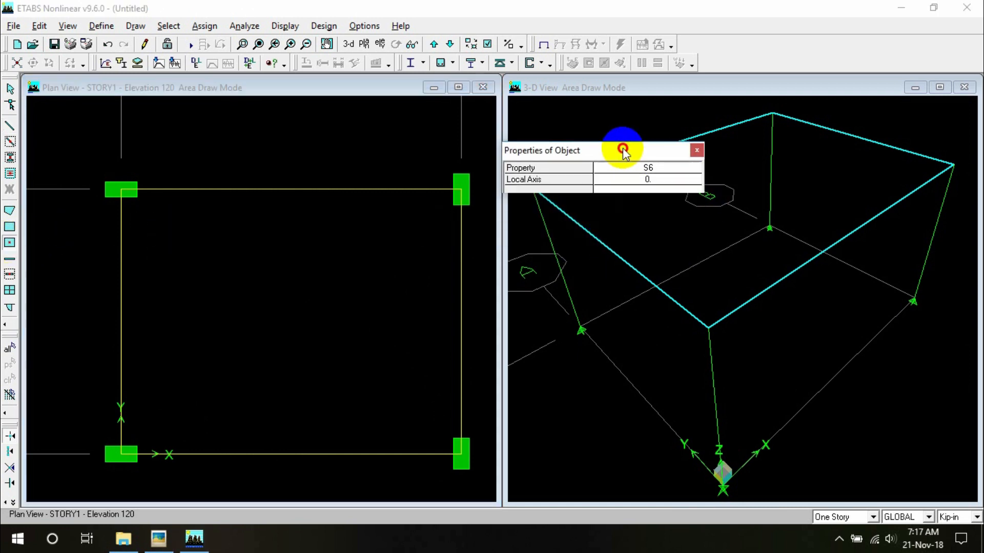
left_click(292, 291)
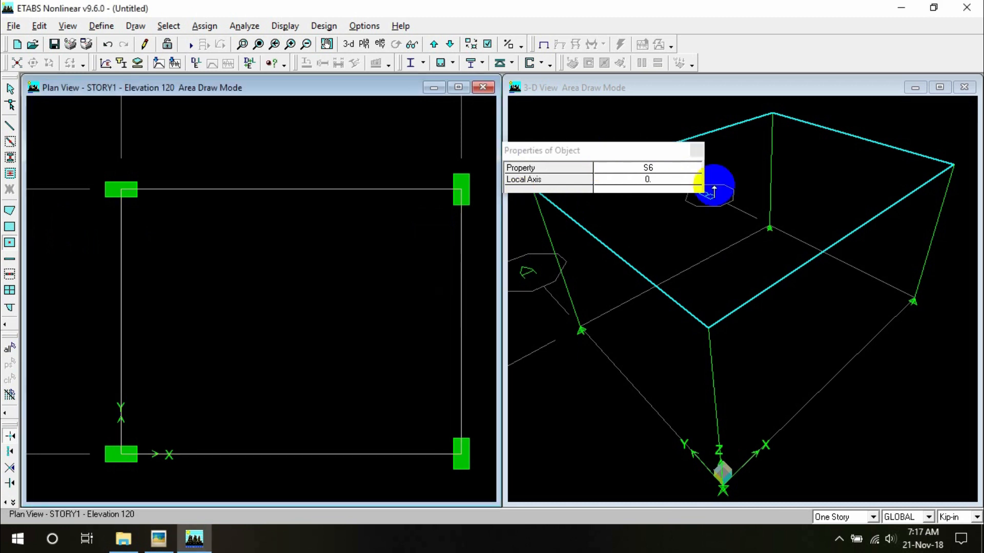
left_click(697, 150)
Step: Leave area drawing and show the 3-D view with object fill and extrusion turned on
left_click(584, 143)
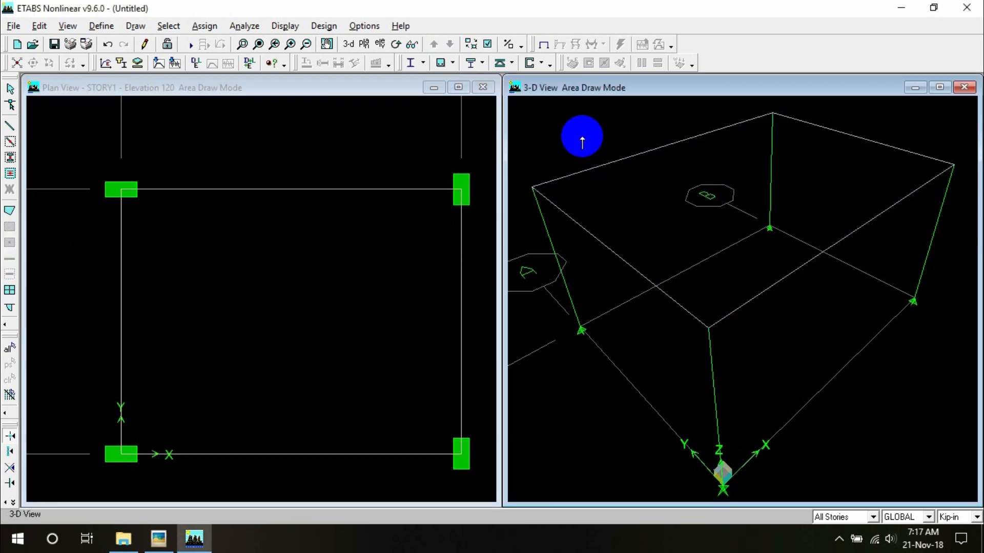
key("Escape")
left_click(487, 44)
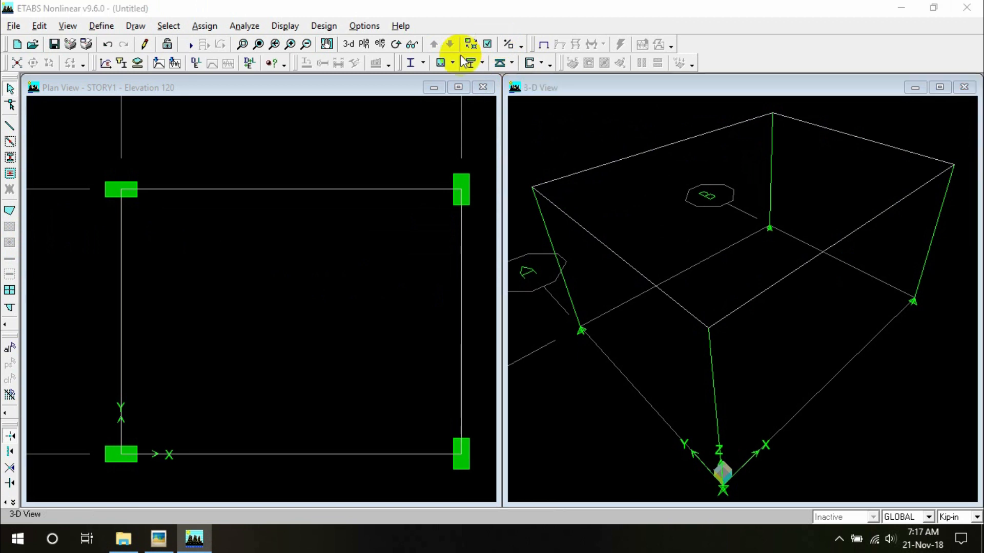
left_click(264, 338)
left_click(264, 367)
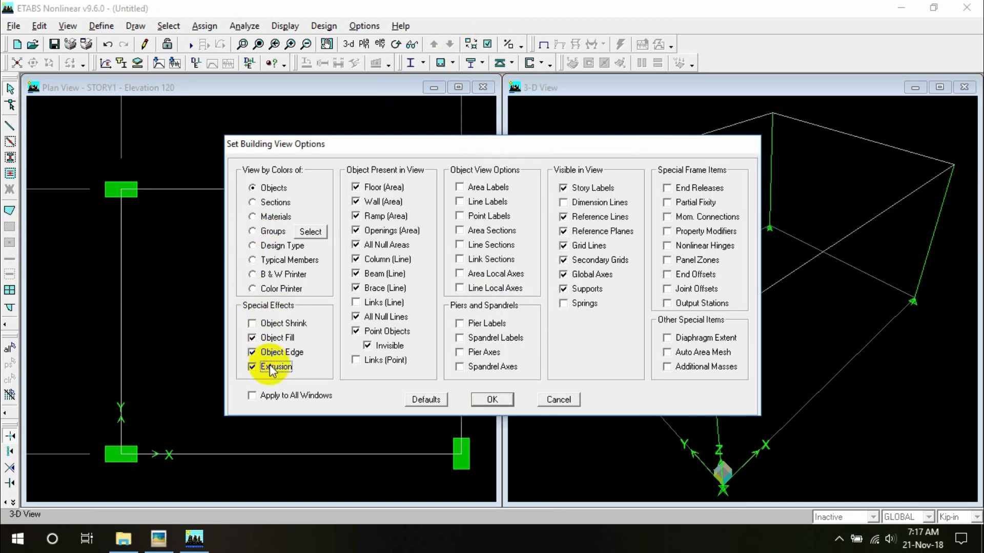
left_click(504, 399)
left_click_drag(821, 290, 582, 277)
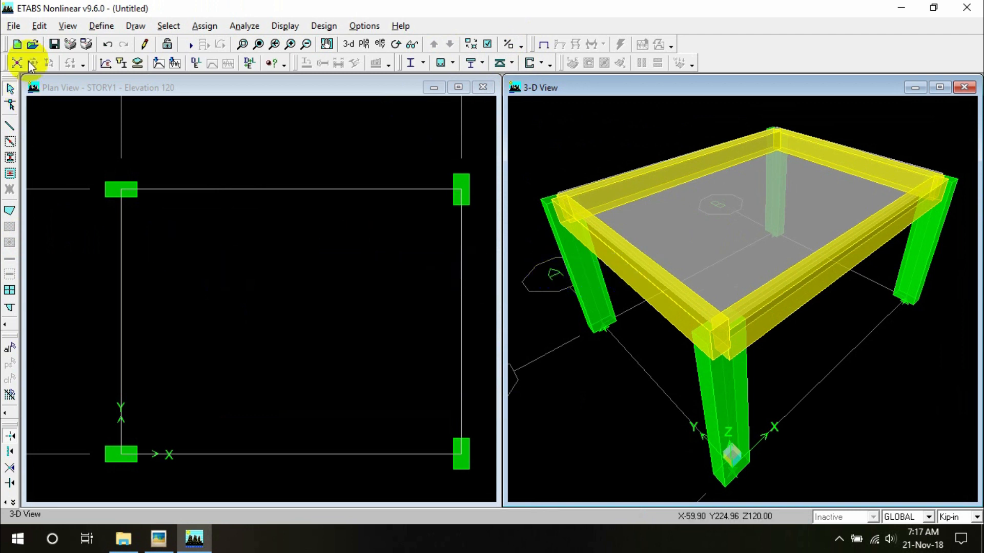
Step: Check the given loads in the reference drawing and add a static load case PW of type SUPER DEAD with self-weight multiplier 0
left_click(101, 26)
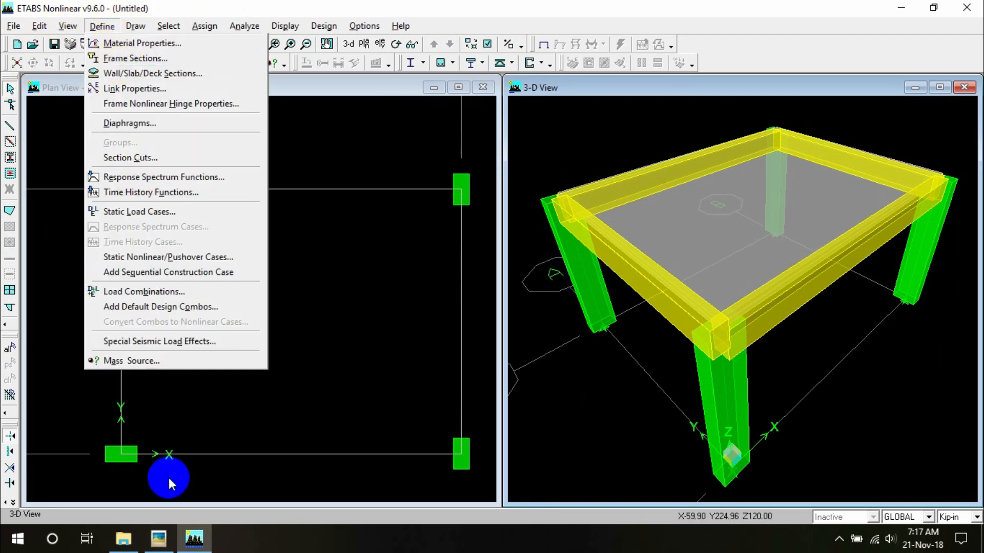
left_click(159, 537)
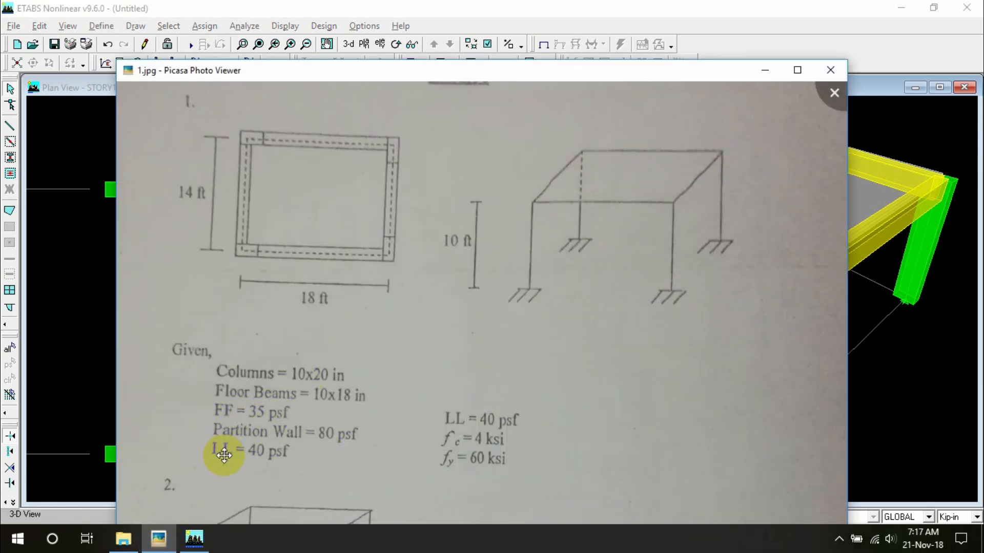
left_click(763, 71)
left_click(93, 27)
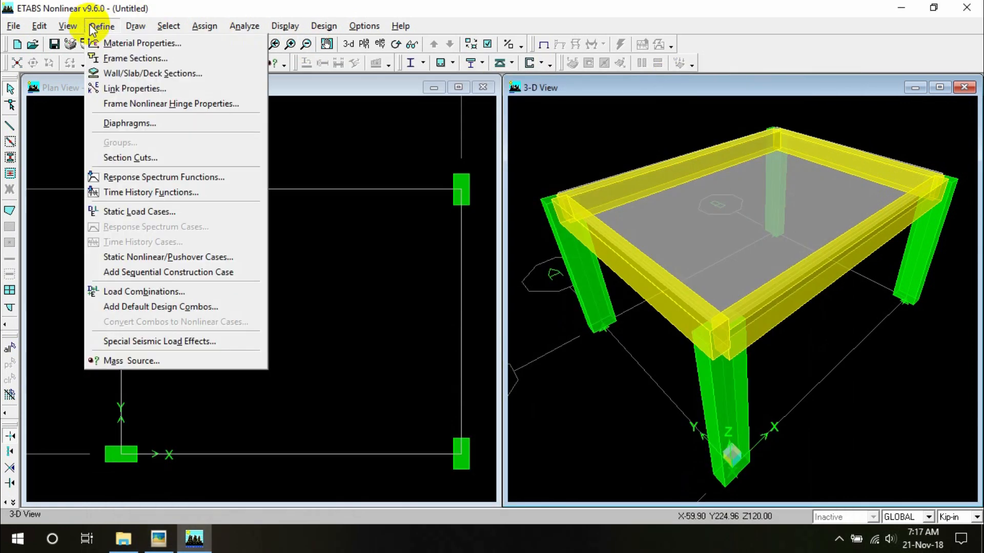
left_click(132, 211)
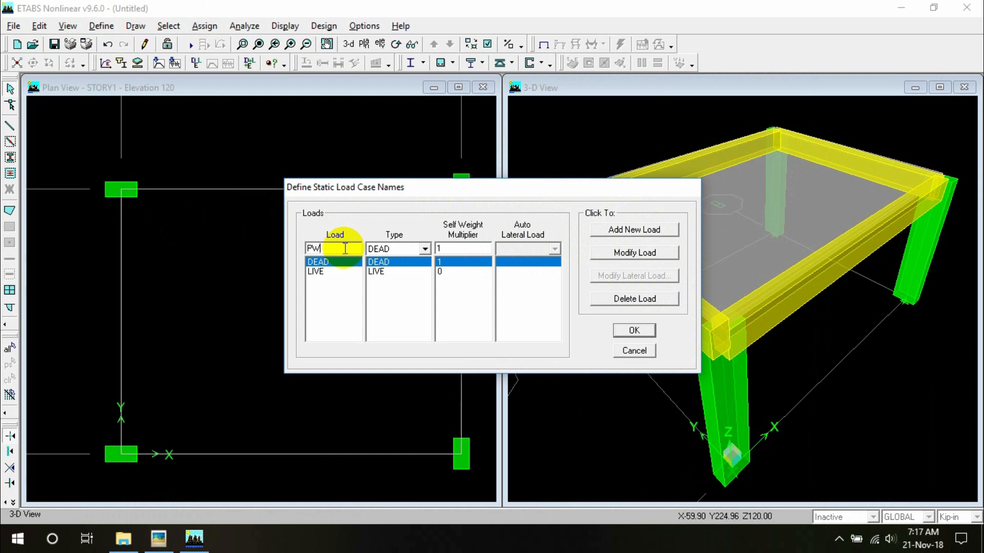
left_click(399, 249)
left_click(406, 264)
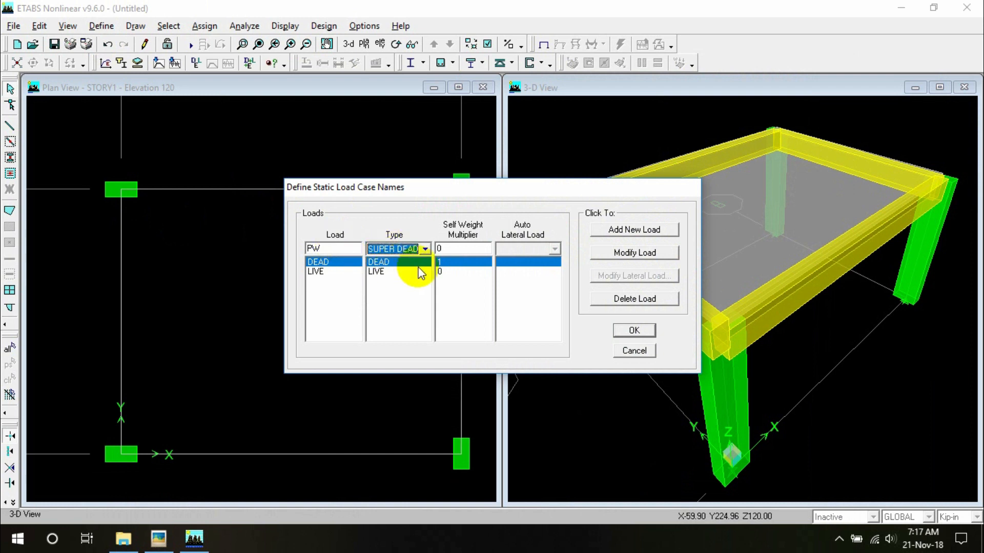
left_click(618, 230)
Step: Add a static load case FF of type SUPER DEAD with self-weight multiplier 0 and save the load cases
double_click(341, 250)
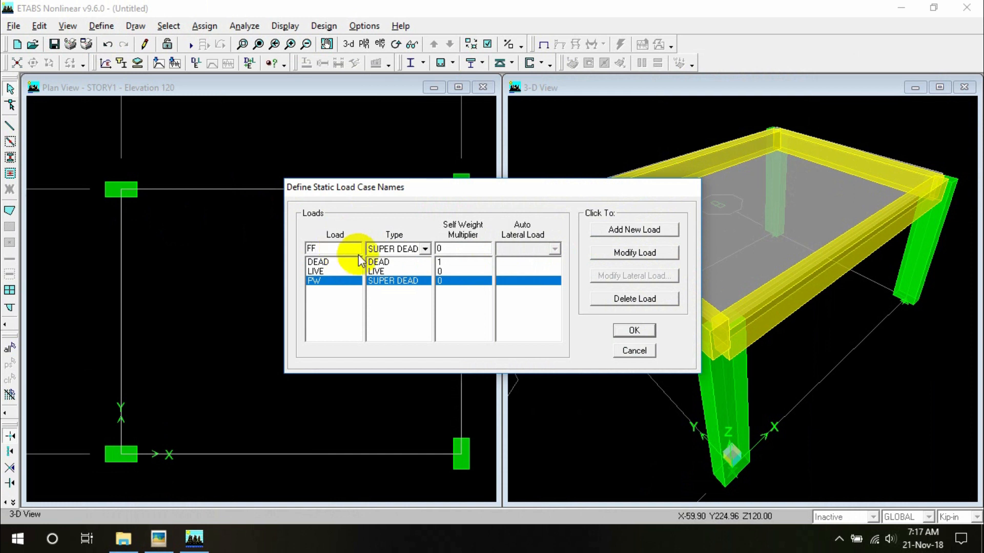
left_click(650, 230)
left_click(633, 334)
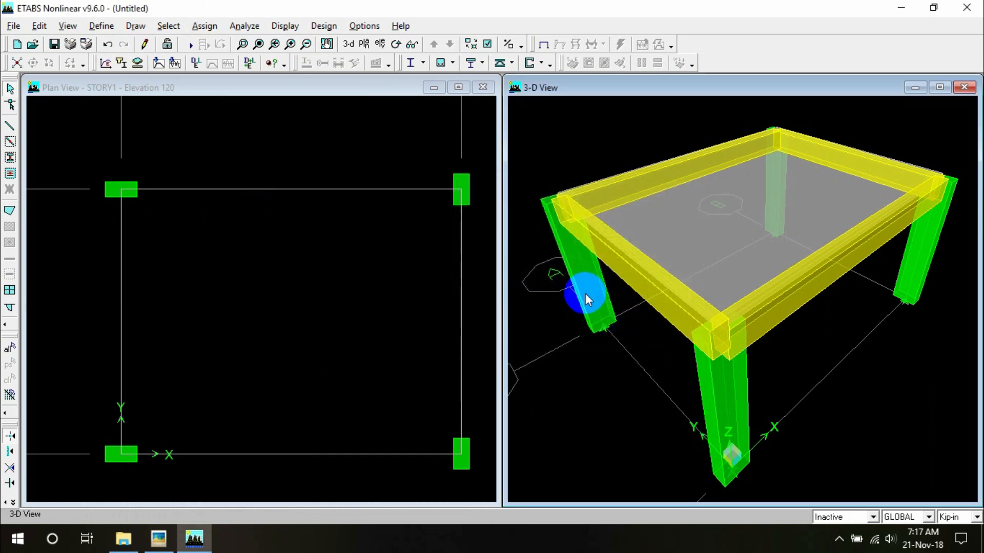
Step: Assign a uniform surface load of 40 in lb-ft units to the slab for the LIVE case in the Gravity direction
left_click(260, 212)
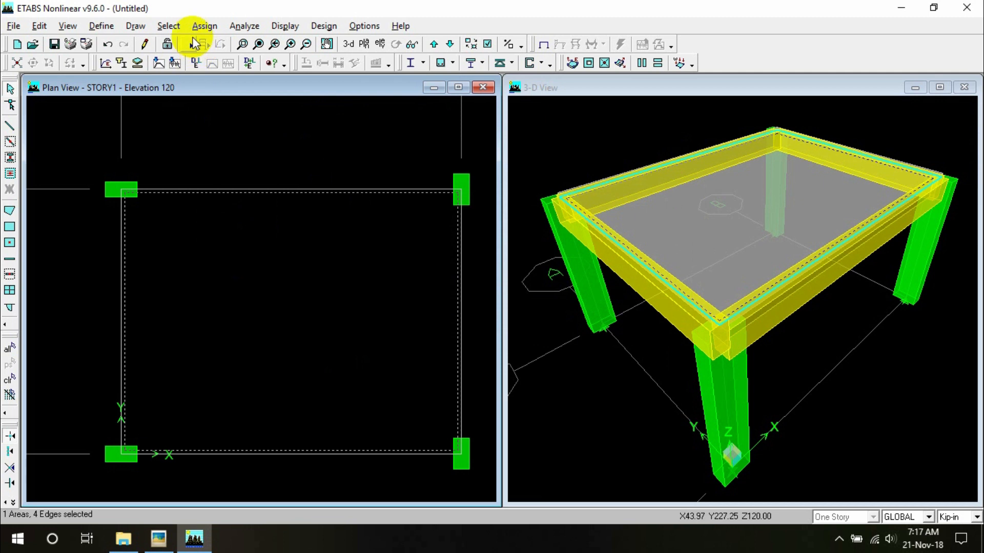
left_click(199, 25)
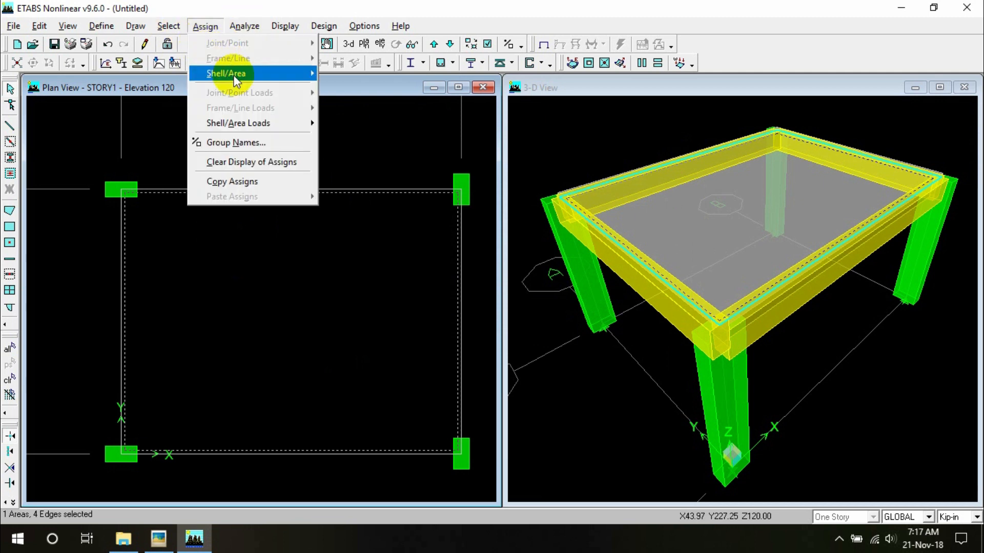
mouse_move(235, 75)
mouse_move(298, 128)
left_click(345, 124)
left_click(500, 237)
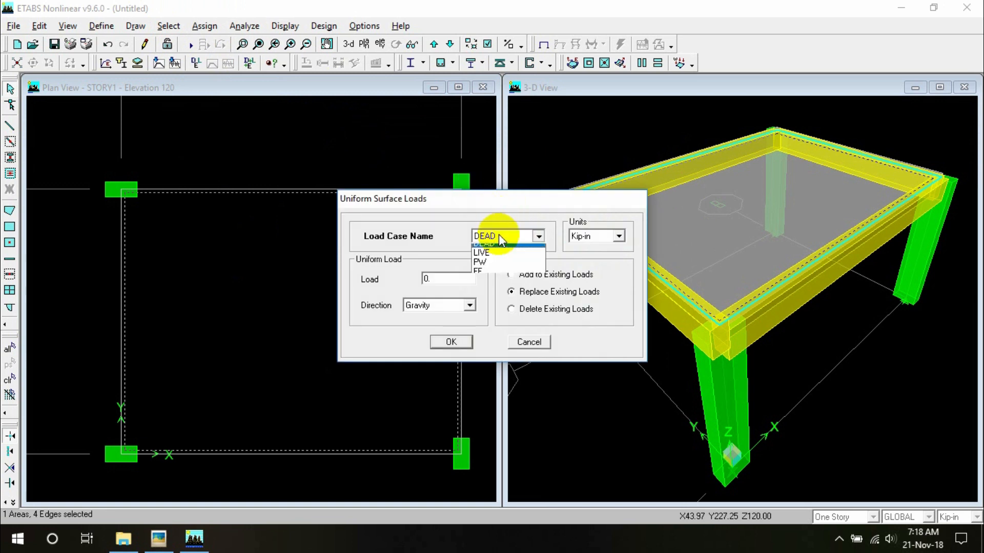
left_click(497, 258)
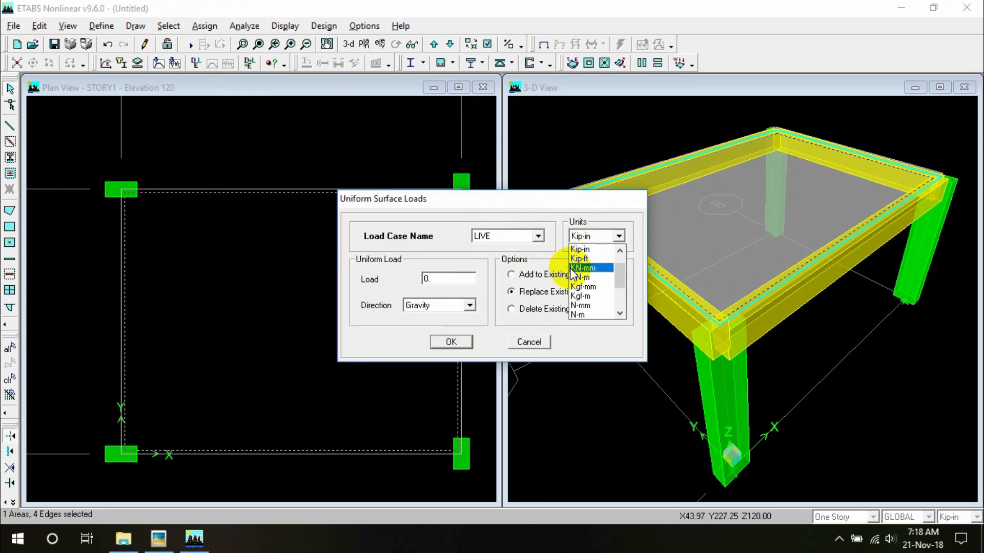
left_click(582, 258)
left_click(441, 275)
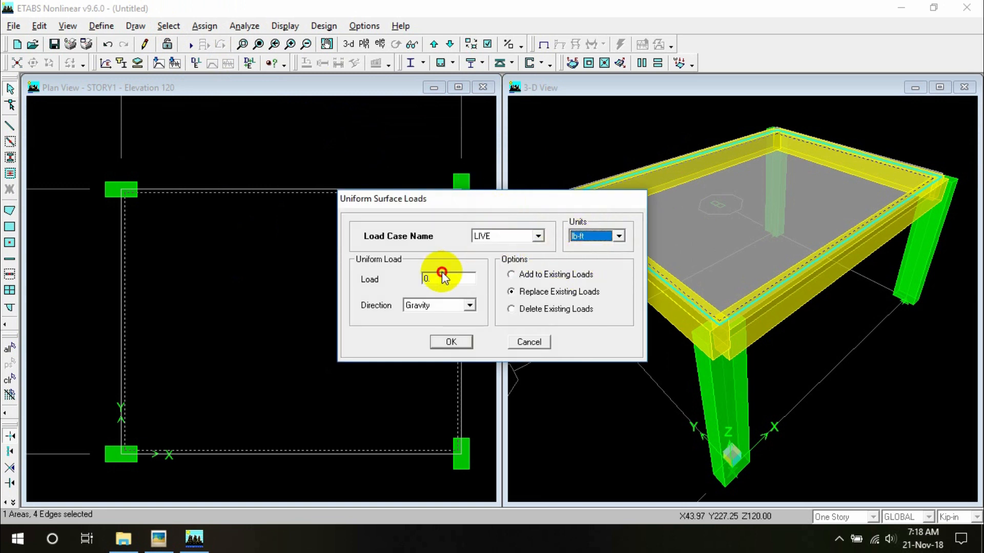
double_click(442, 276)
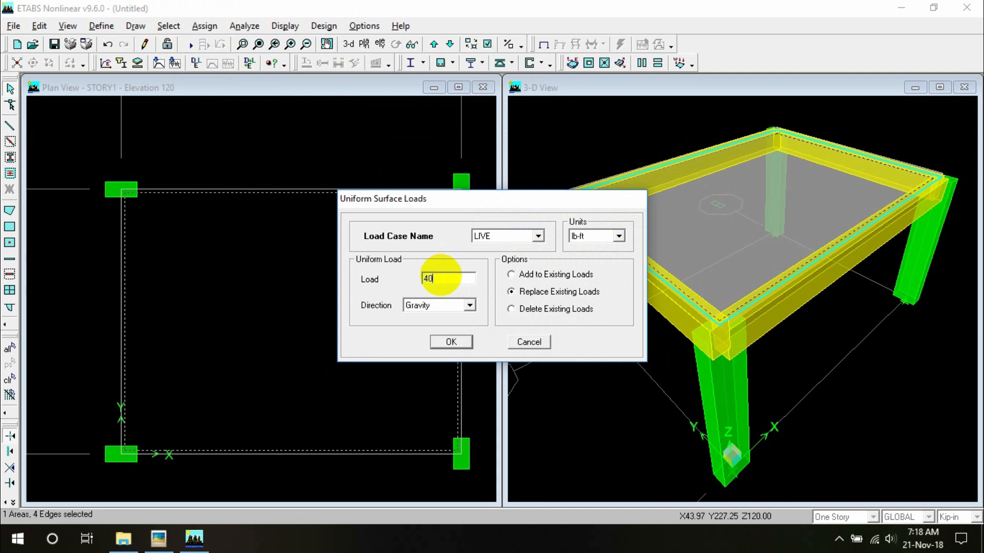
left_click(451, 342)
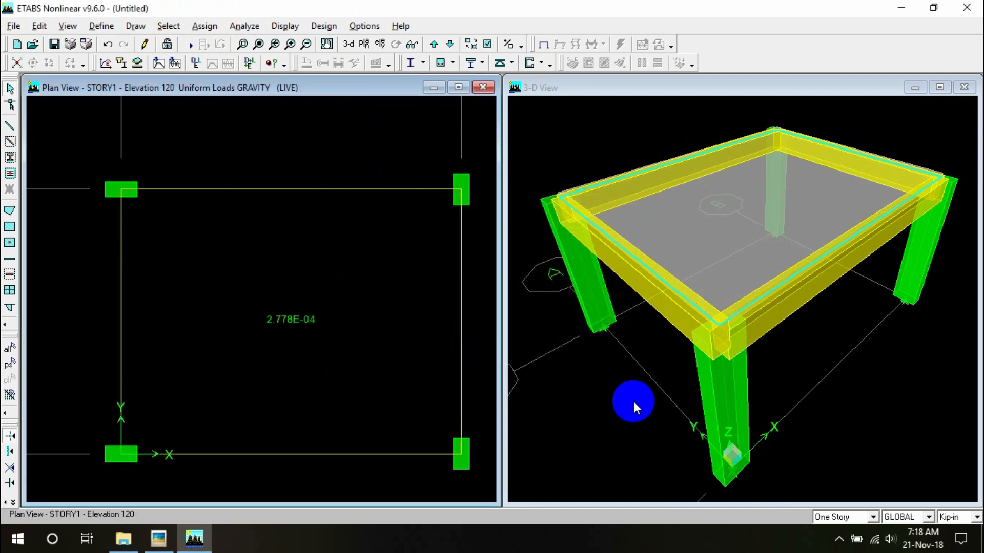
Step: Switch the model units to lb-ft and assign the slab a uniform gravity surface load of 80 for the PW case
left_click(953, 518)
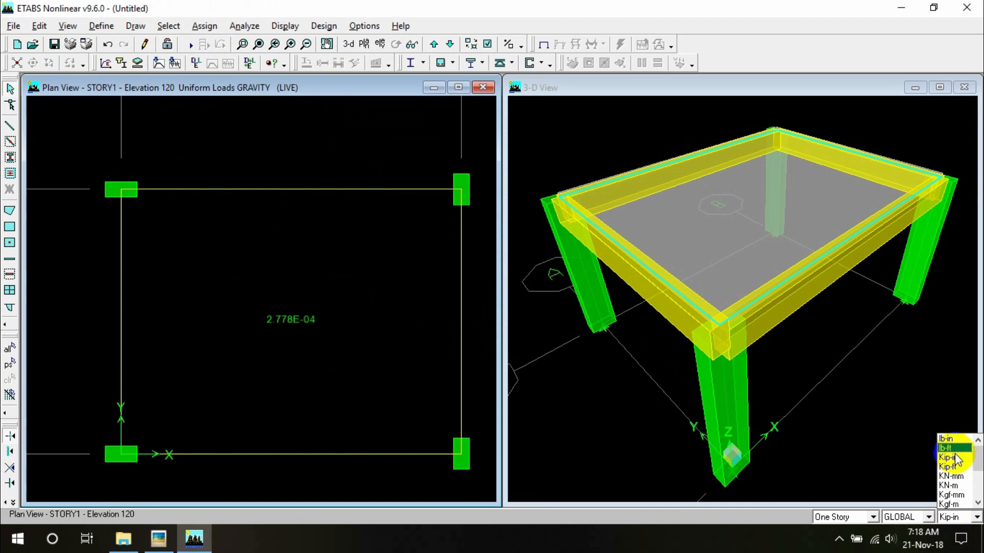
left_click(952, 450)
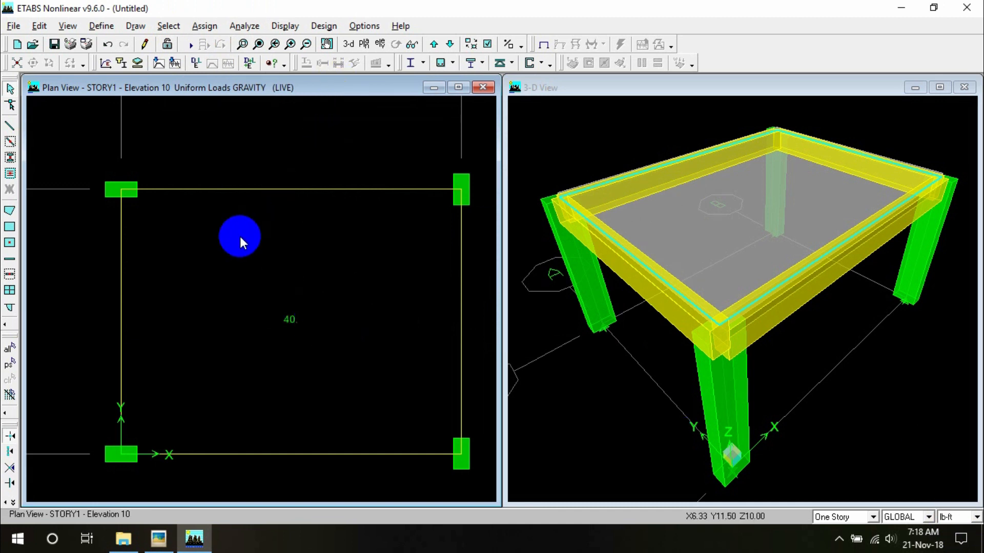
left_click(236, 220)
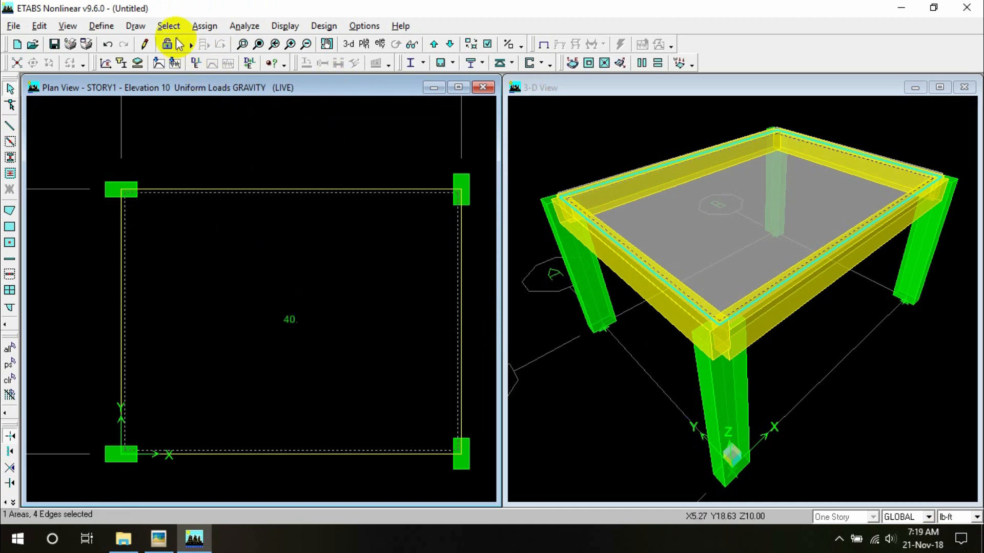
left_click(207, 26)
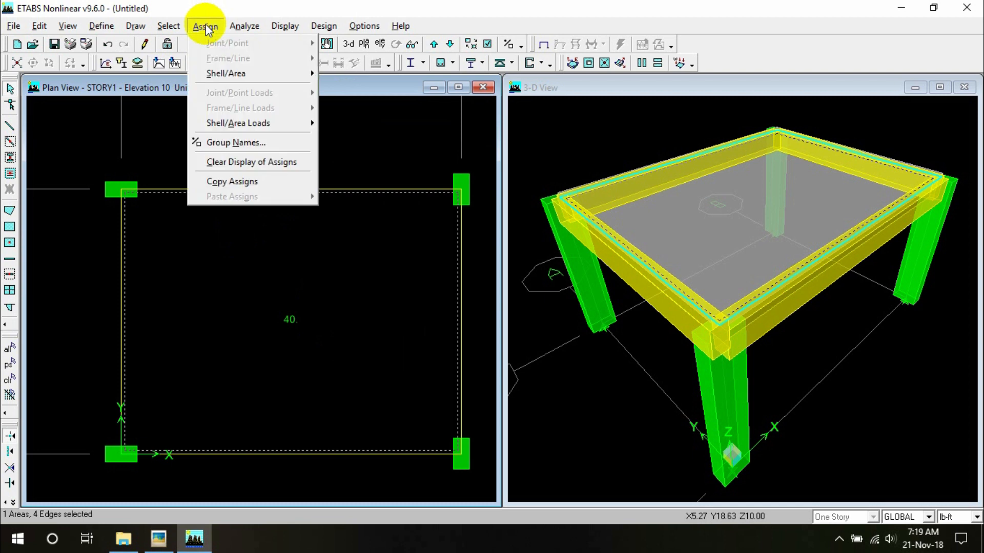
mouse_move(235, 123)
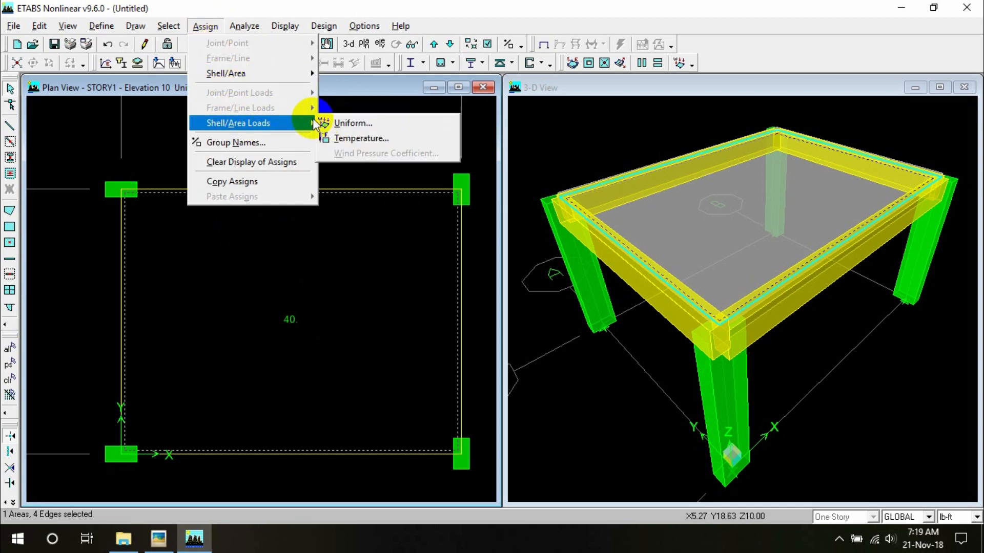
left_click(333, 123)
left_click(510, 237)
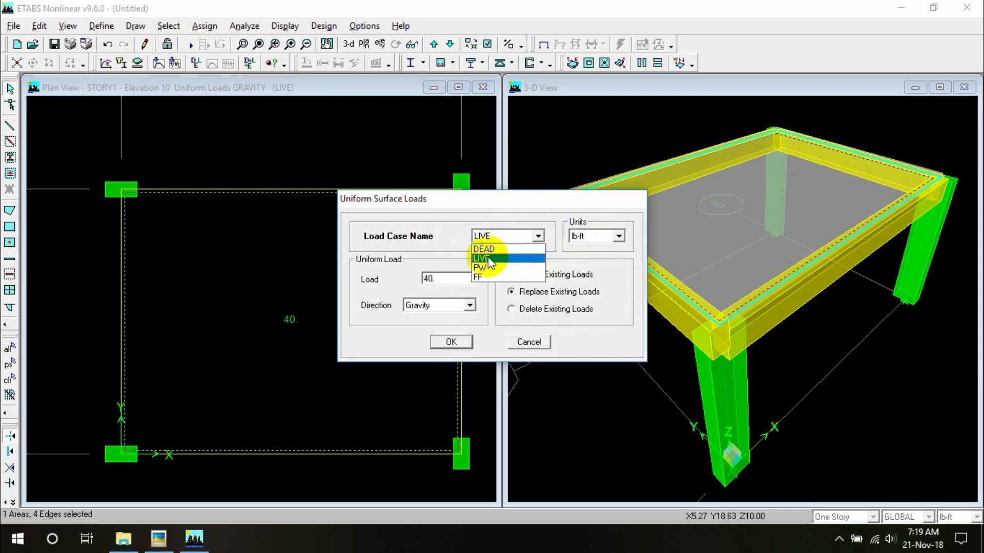
left_click(493, 263)
double_click(445, 275)
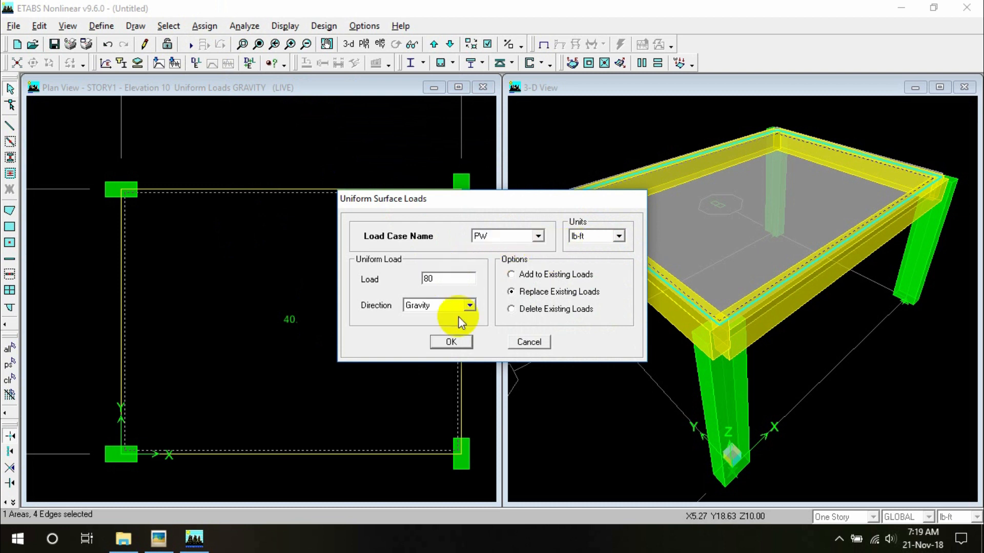
left_click(447, 343)
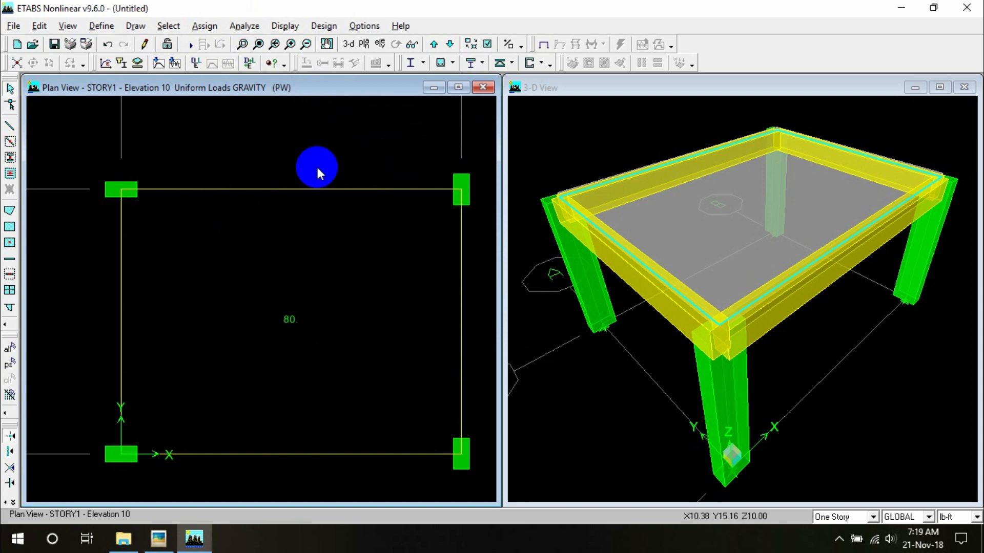
Step: Assign the slab a uniform gravity surface load of 35 in lb-ft units for the FF case
left_click(264, 275)
left_click(205, 26)
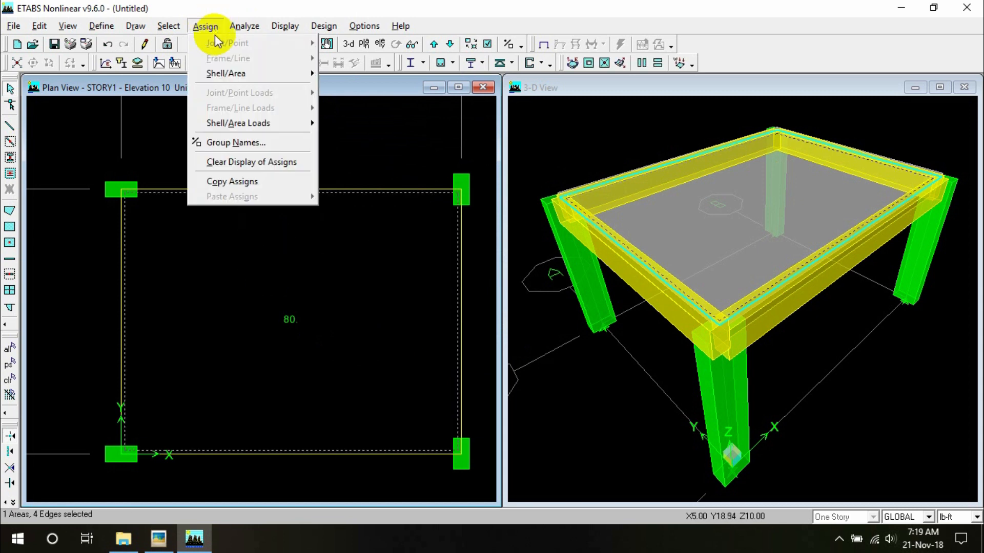
mouse_move(236, 122)
left_click(330, 123)
left_click(537, 236)
left_click(480, 277)
double_click(450, 277)
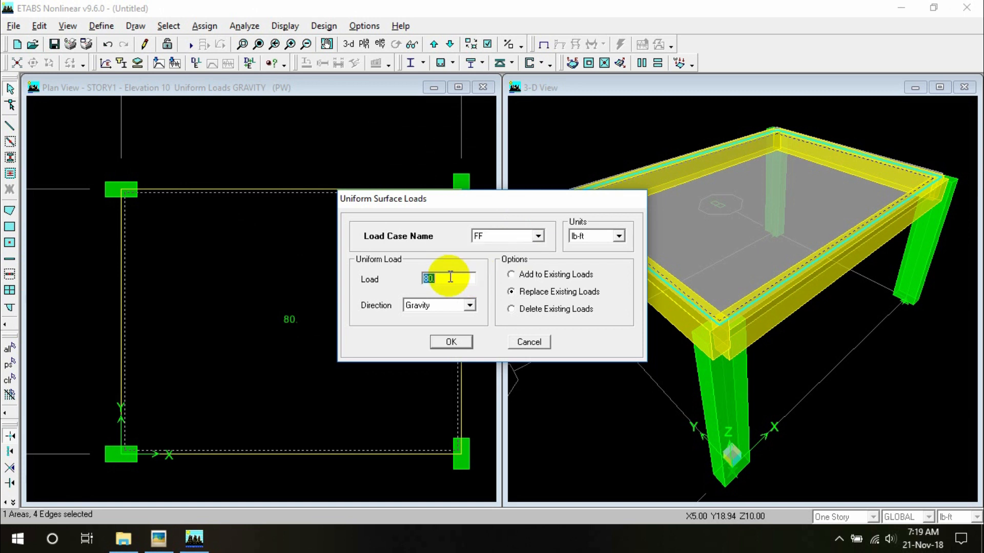
left_click(450, 342)
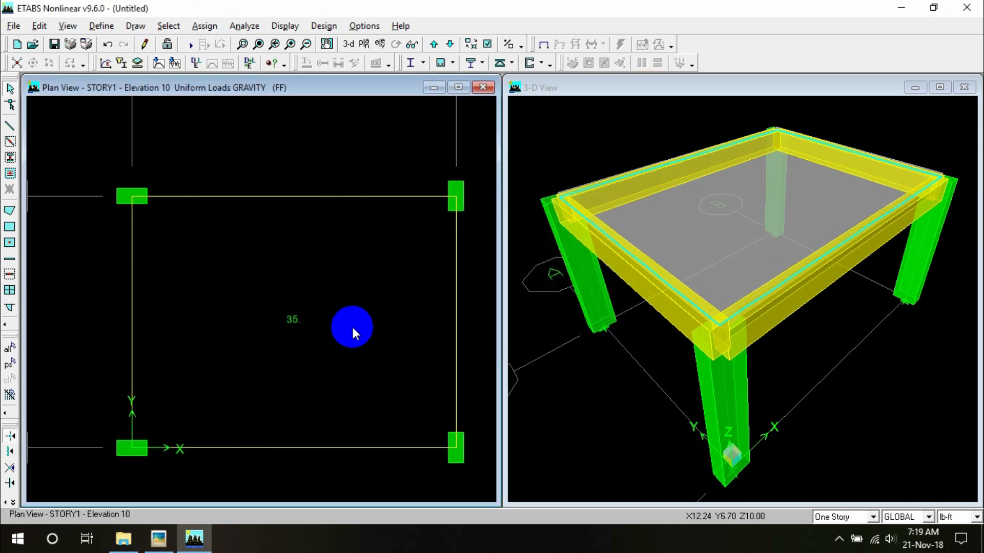
Step: Display the slab's uniform area loads for the PW case in the plan view
left_click(285, 26)
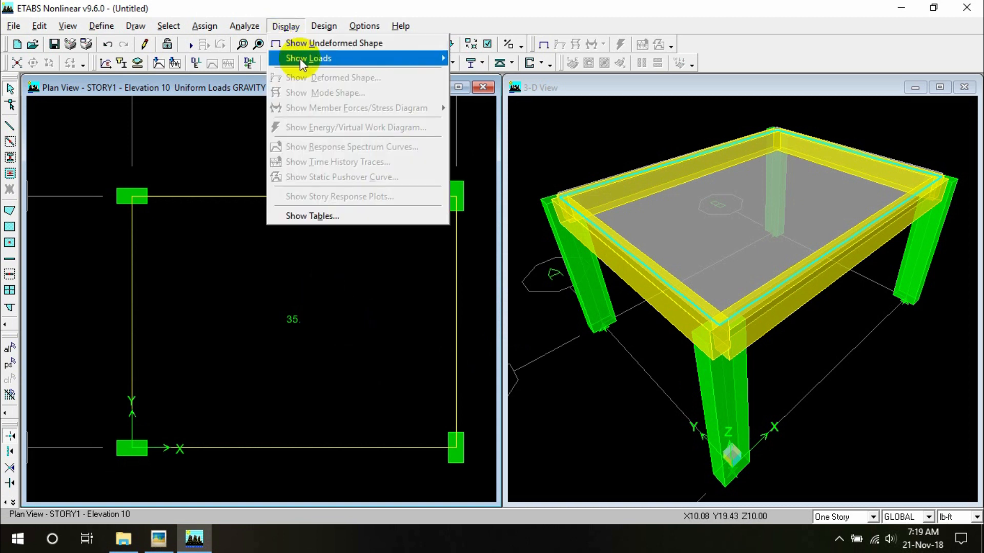
mouse_move(313, 60)
left_click(475, 88)
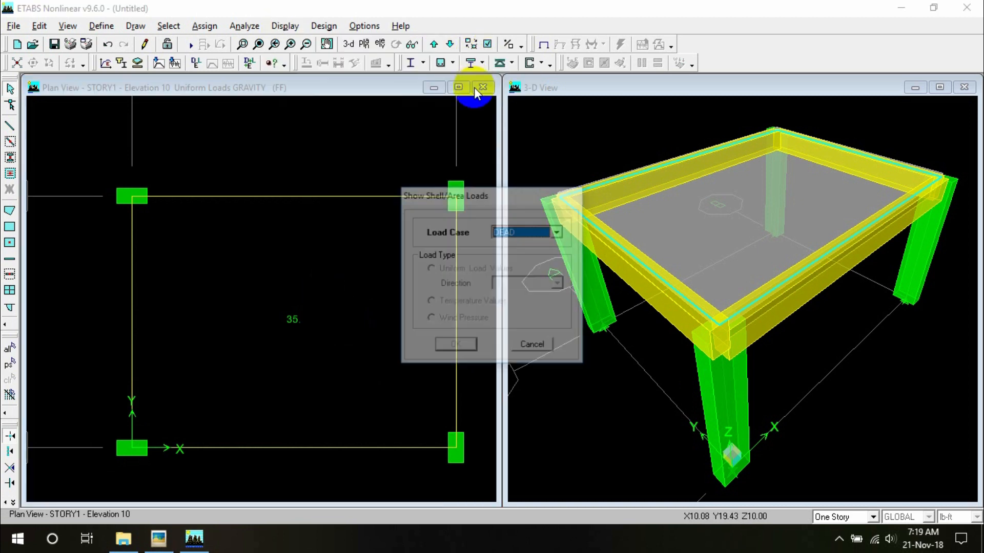
left_click(512, 232)
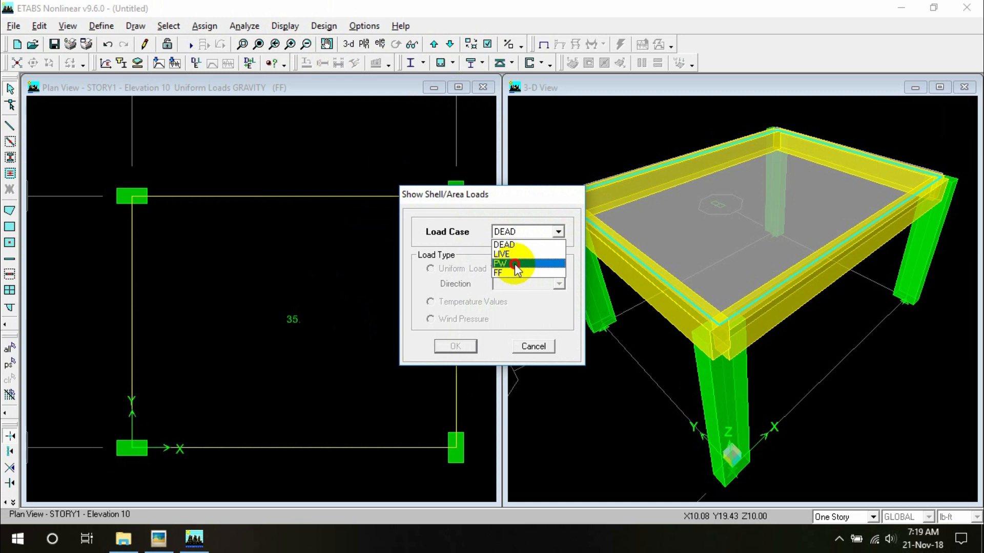
left_click(516, 267)
left_click(455, 346)
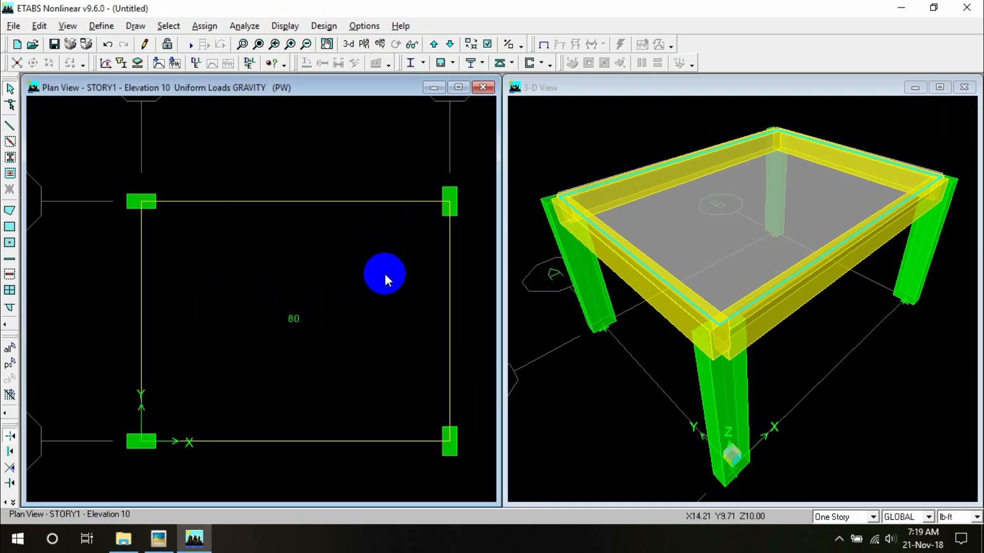
Step: Mesh the slab into 18 by 14 areas and return the plan view to the undeformed shape without load values
scroll(295, 267, "up", 1)
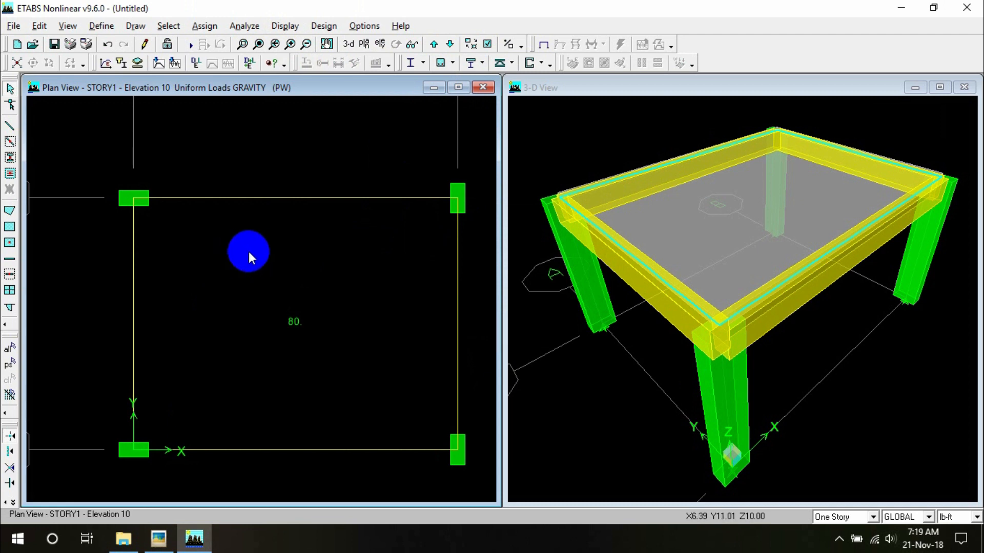
left_click(248, 251)
left_click(41, 26)
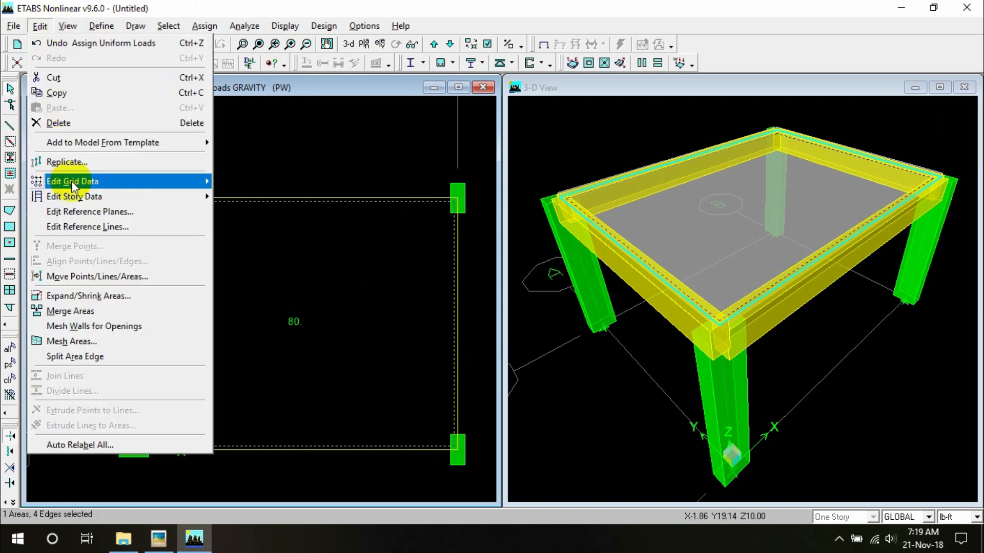
left_click(176, 338)
double_click(504, 263)
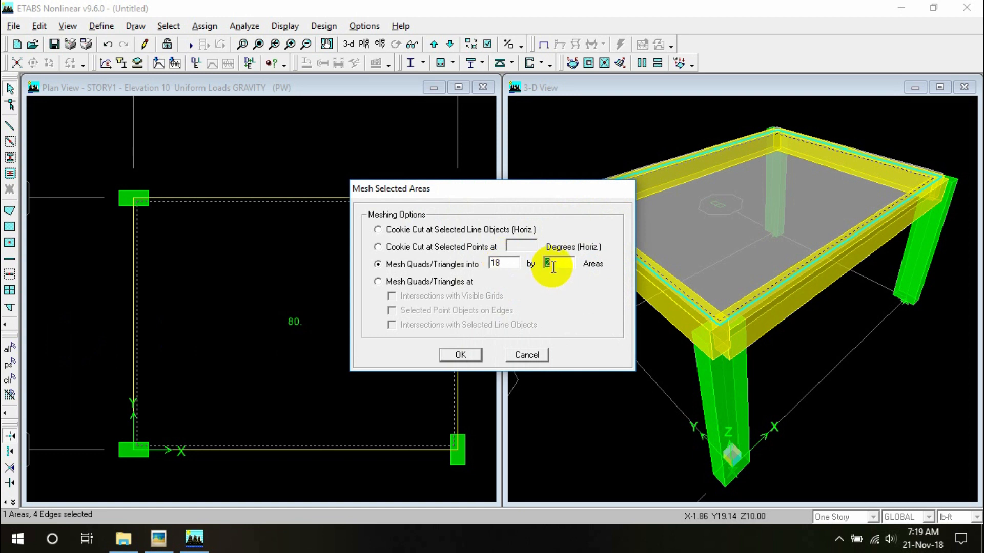
left_click(458, 353)
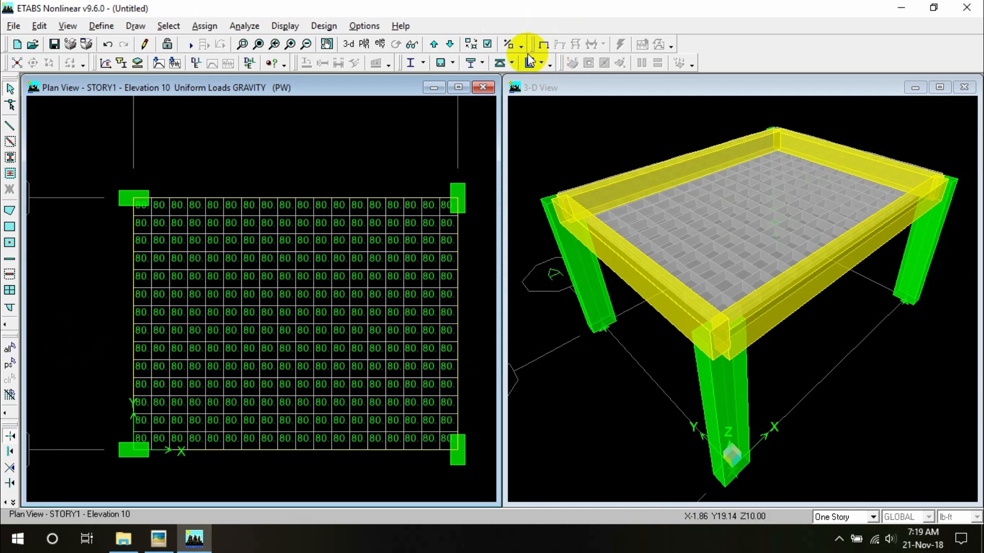
left_click(544, 44)
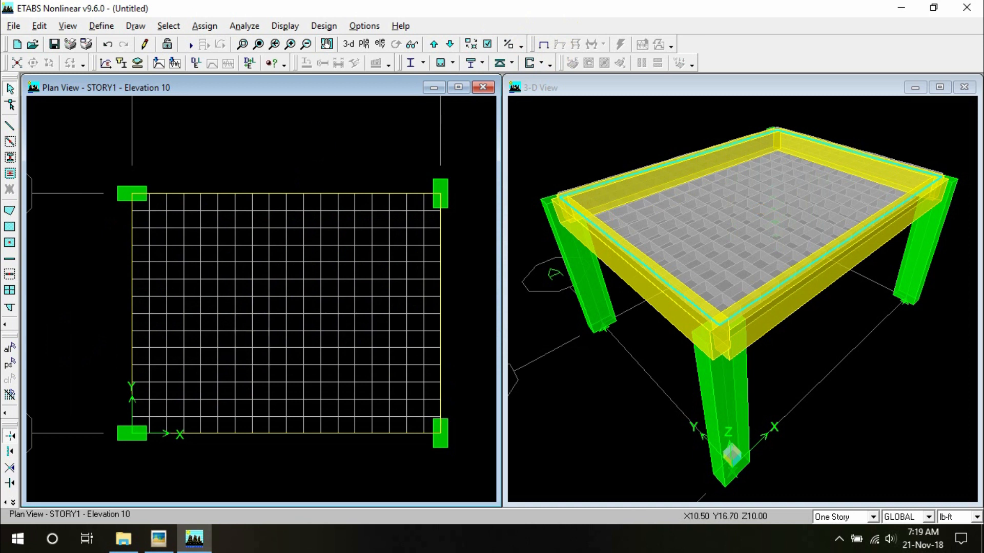
Step: Assign fixed restraints to the four column base points in the BASE plan view
left_click(449, 44)
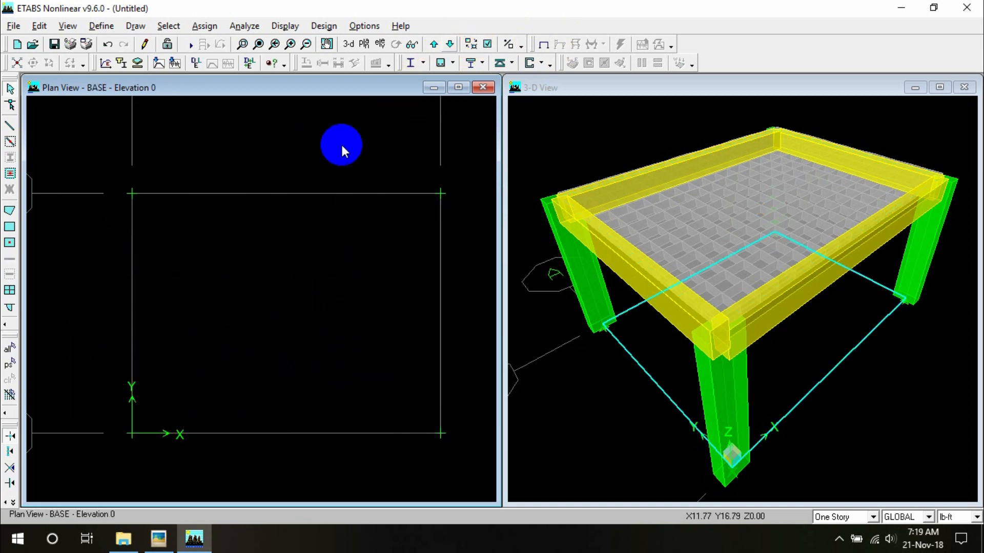
left_click_drag(92, 149, 462, 463)
left_click(205, 26)
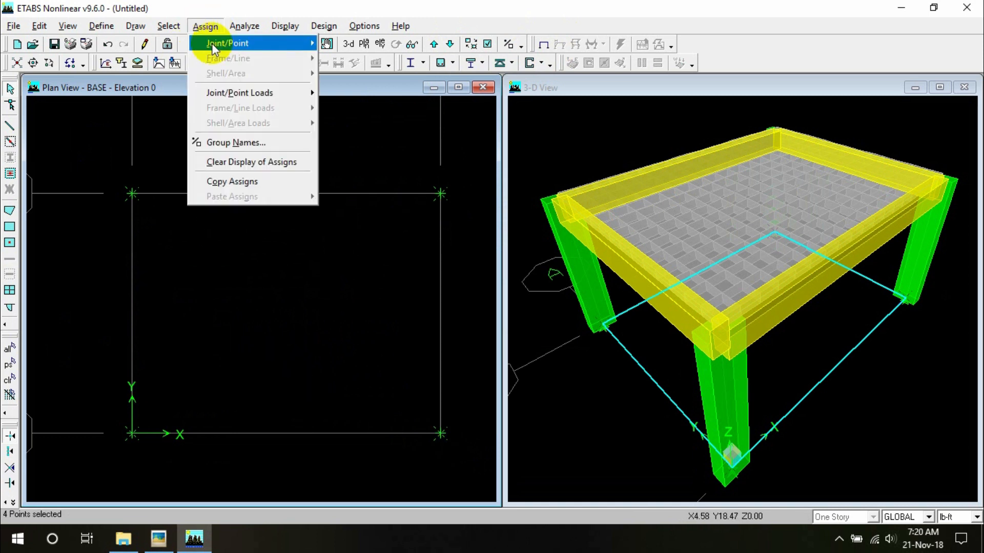
mouse_move(275, 44)
left_click(346, 73)
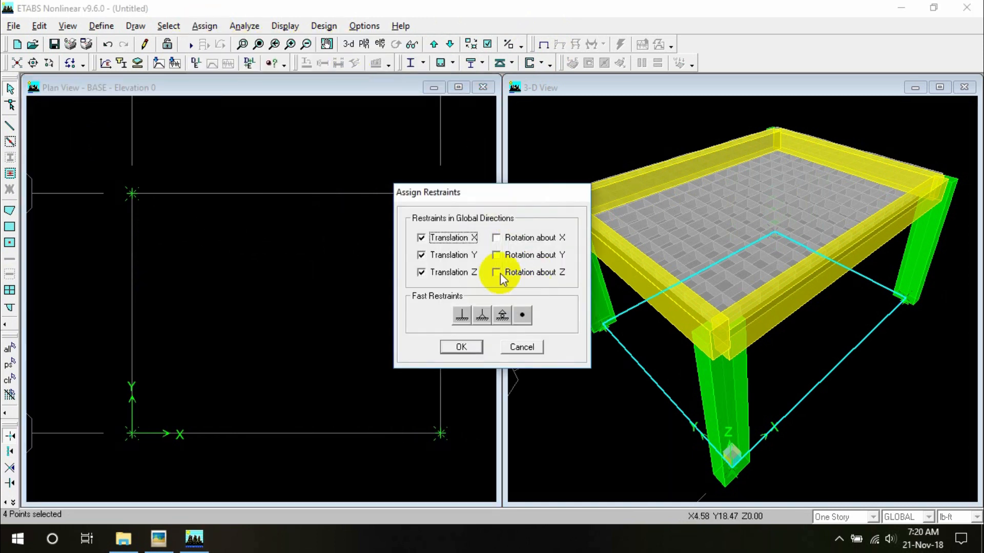
left_click(459, 319)
left_click(461, 346)
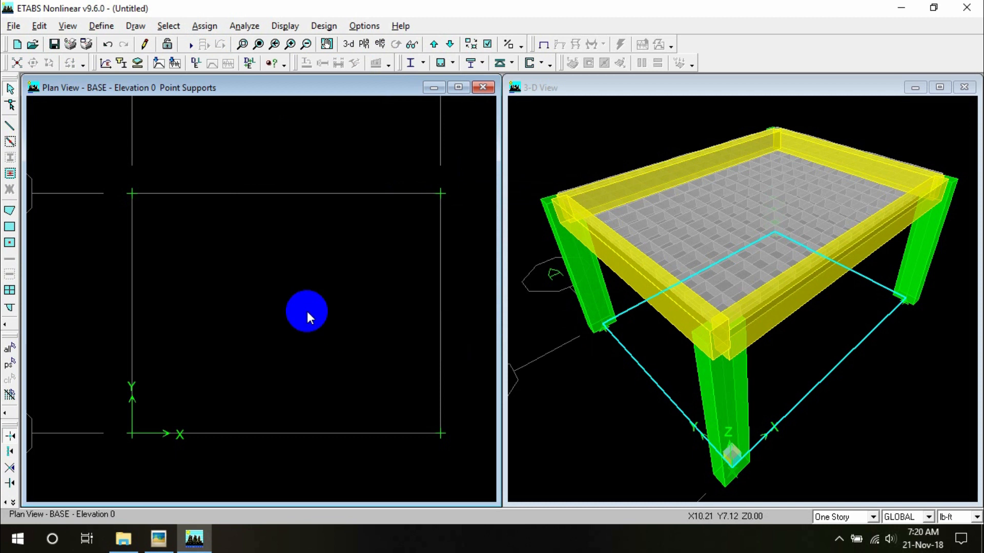
Step: Run the analysis, saving the model as "one" in the "one storey building" folder
left_click(231, 25)
left_click(243, 73)
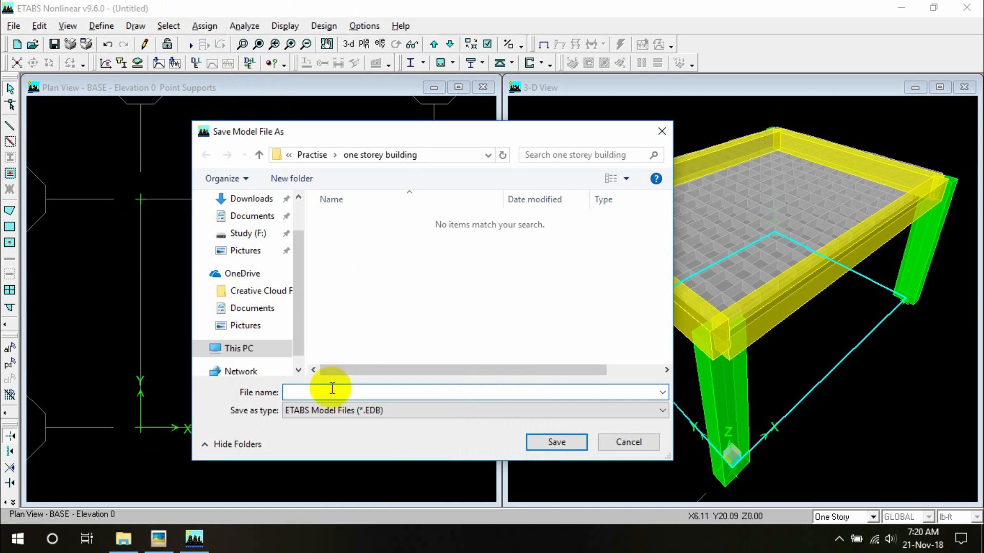
left_click(578, 442)
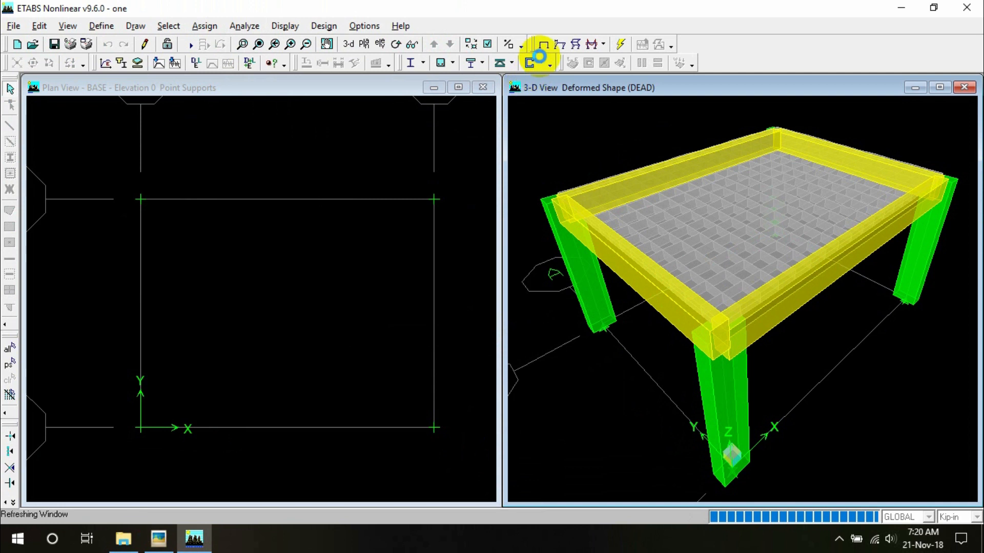
Step: Show the undeformed shape in the 3-D view and turn off extrusion of the members
left_click(544, 47)
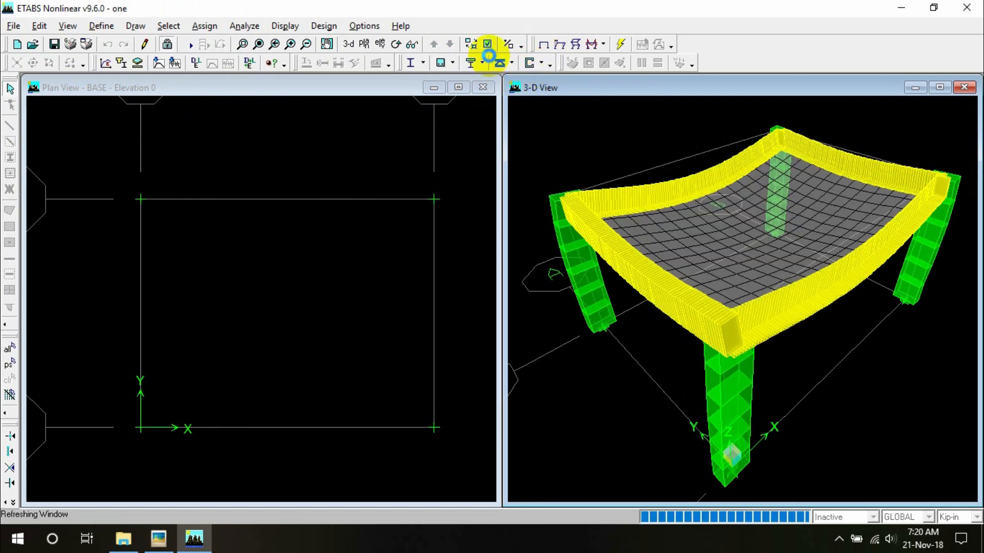
left_click(488, 45)
left_click(276, 367)
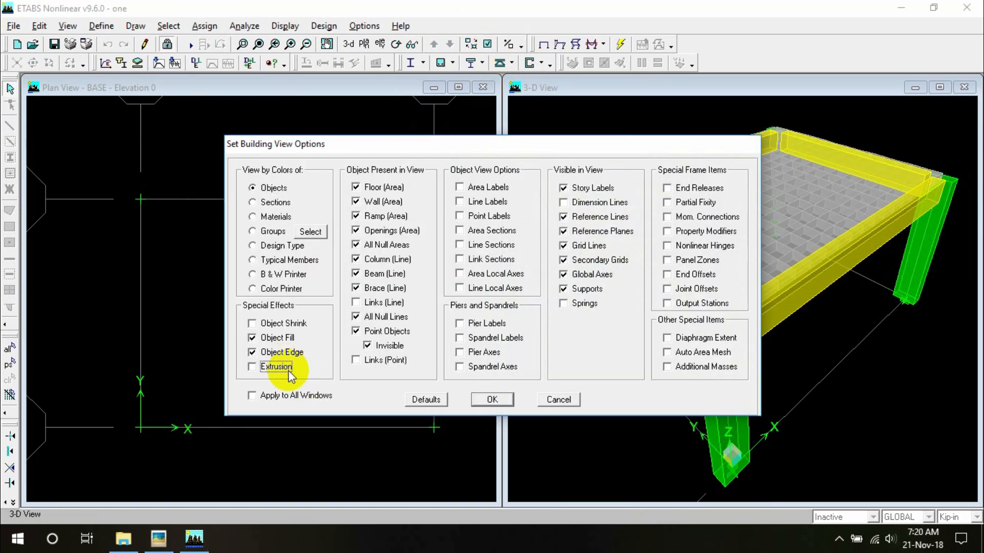
left_click(490, 400)
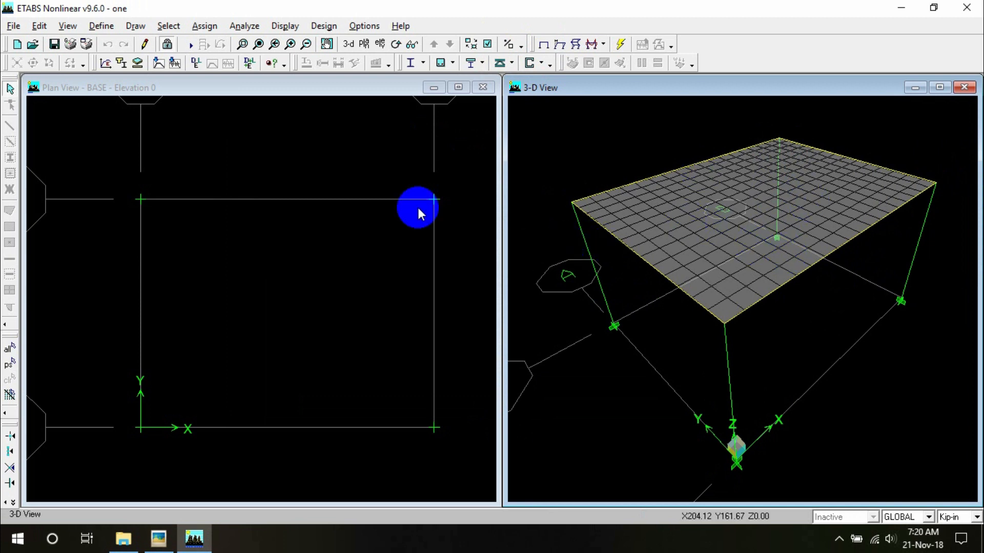
Step: Replace the base plan view with elevation view 1 and move on to elevation view 2
left_click(288, 192)
left_click(384, 43)
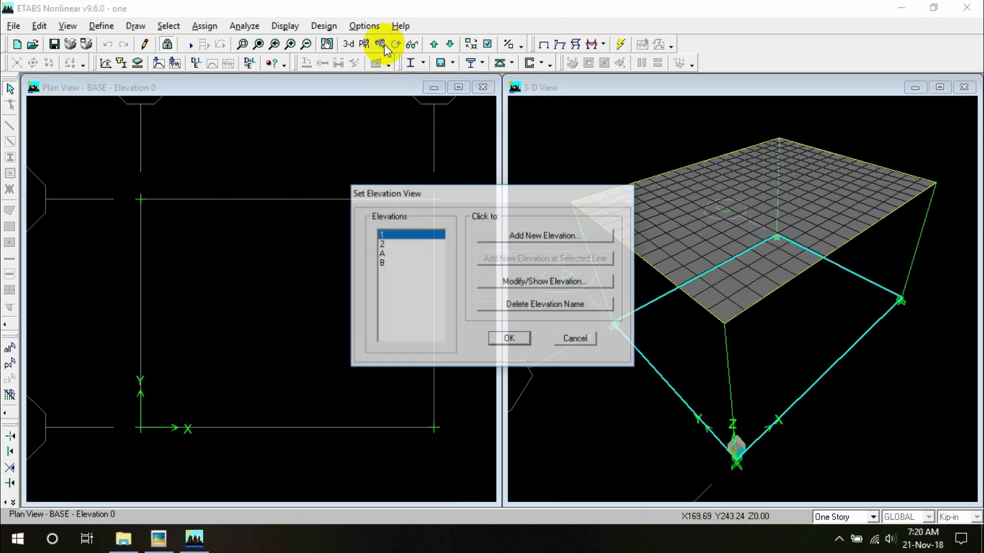
left_click(509, 339)
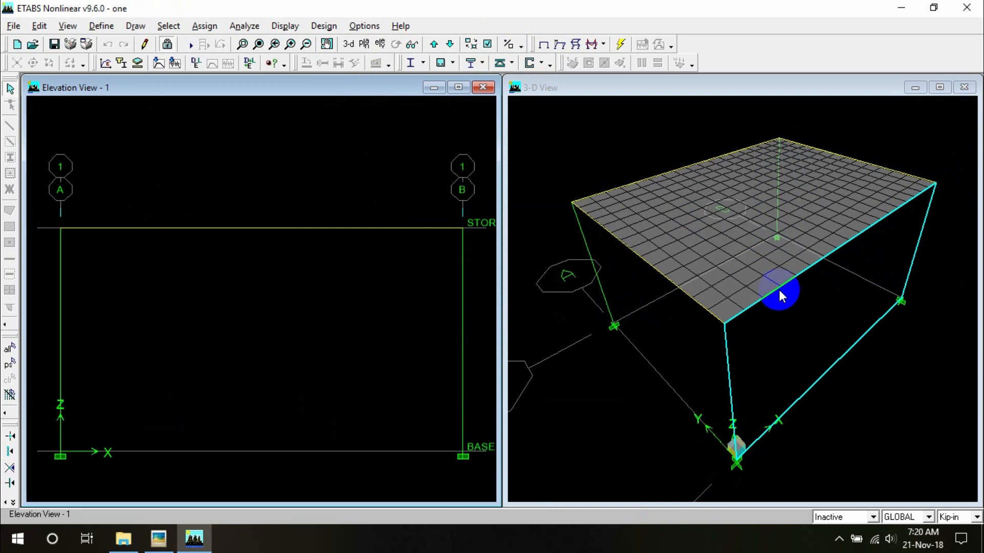
left_click(433, 45)
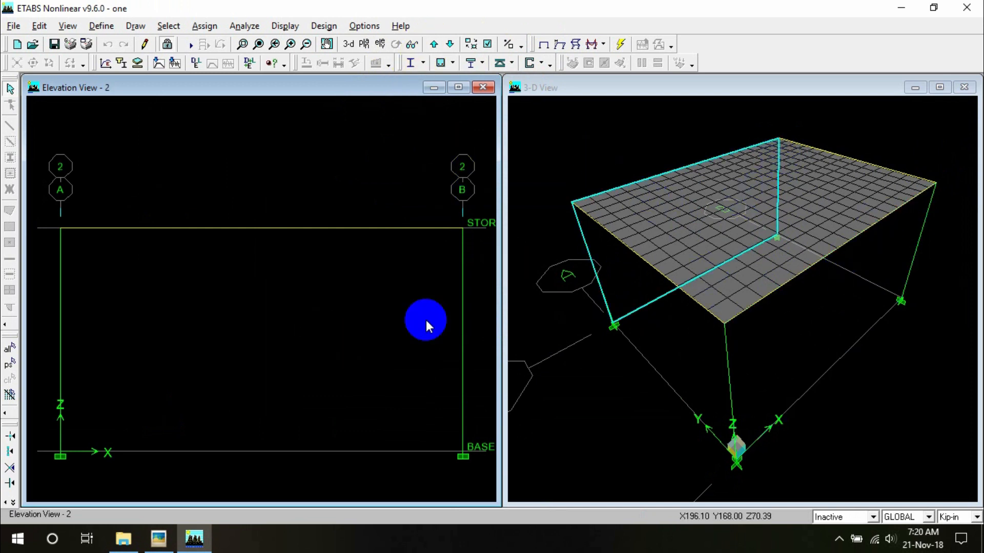
Step: Display the Moment 3-3 diagram for the LIVE static load on elevation 2, unfilled and with values shown
left_click(462, 307)
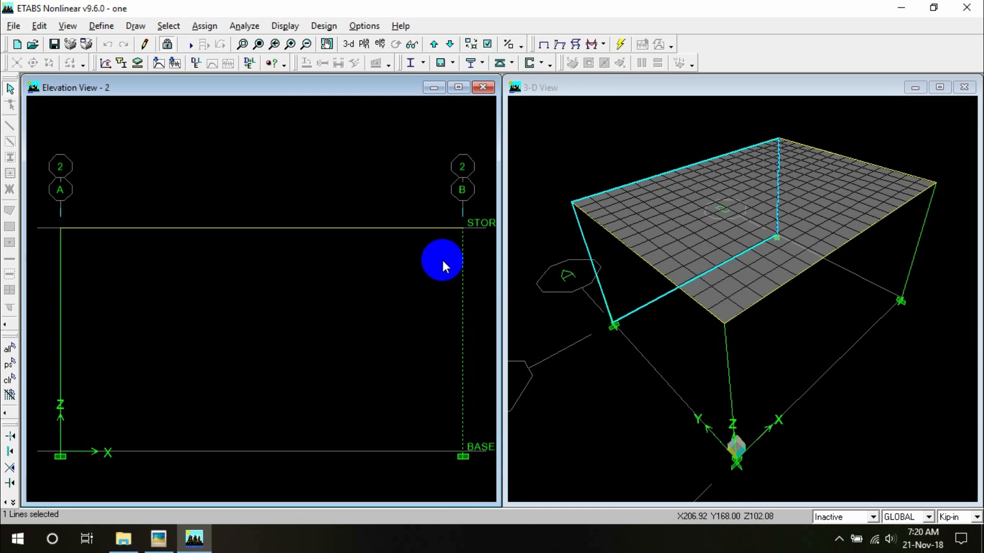
scroll(442, 258, "down", 1)
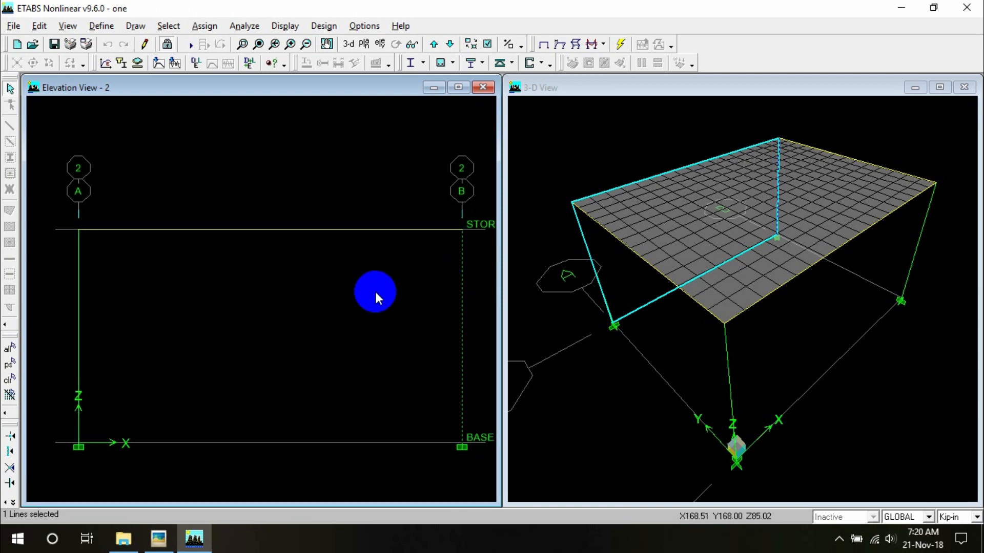
left_click(600, 45)
left_click(615, 82)
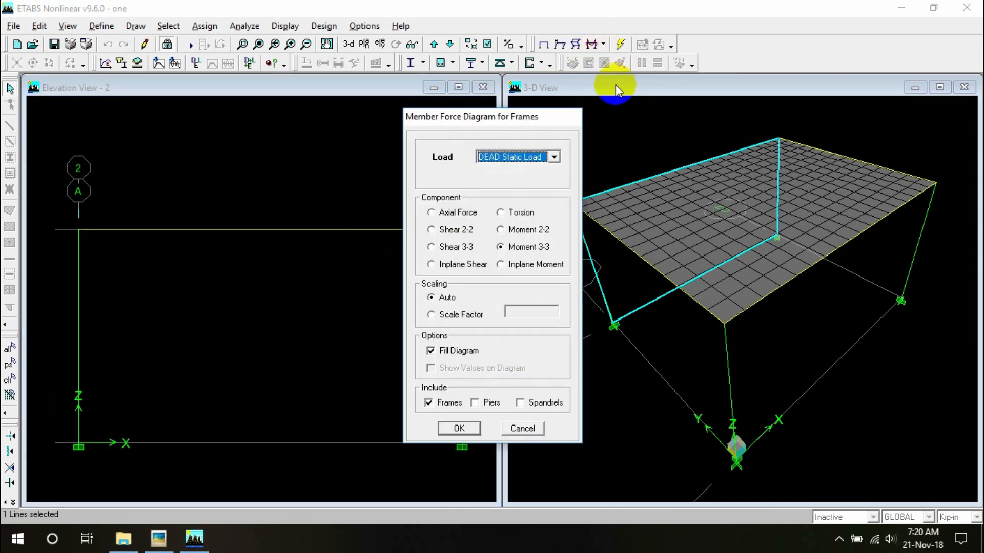
left_click(554, 156)
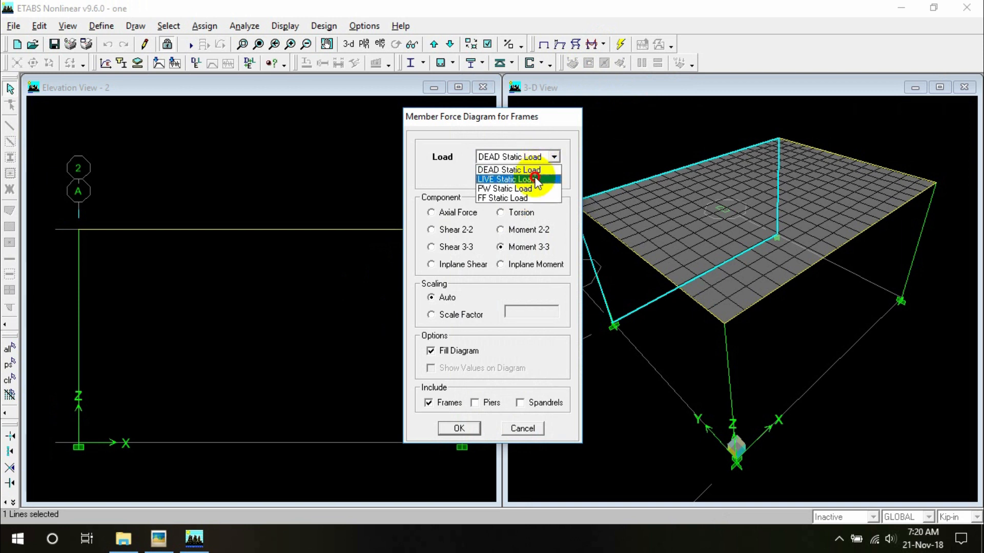
left_click(535, 179)
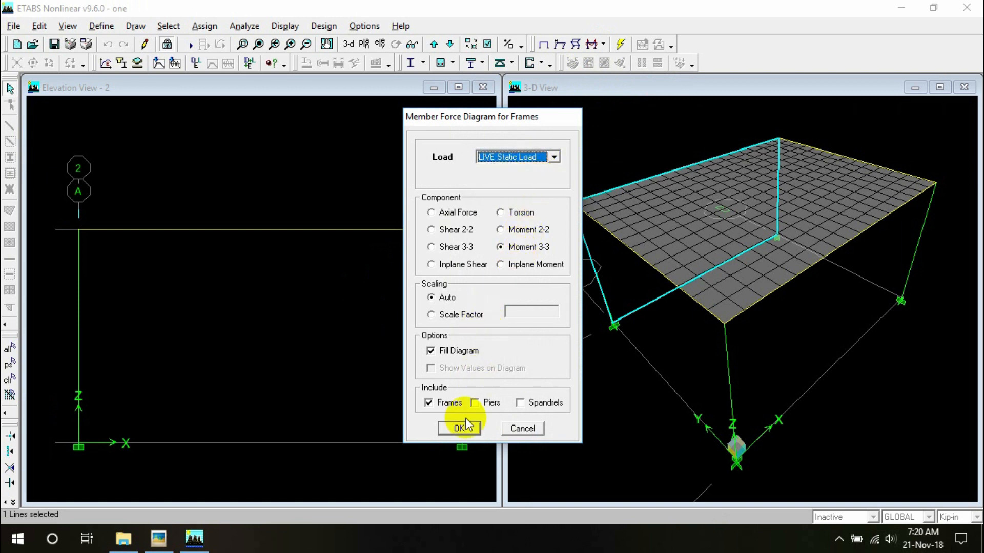
left_click(435, 351)
left_click(436, 369)
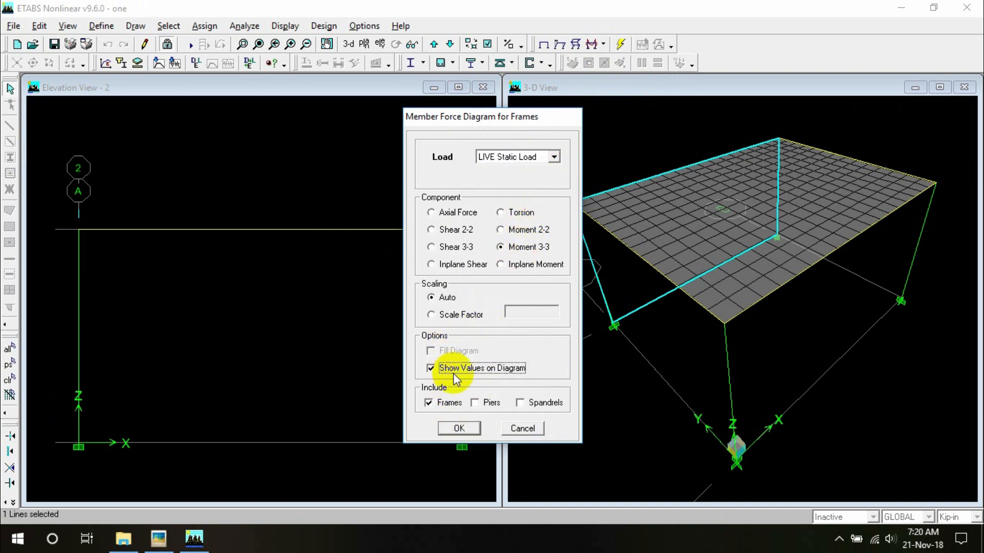
left_click(474, 427)
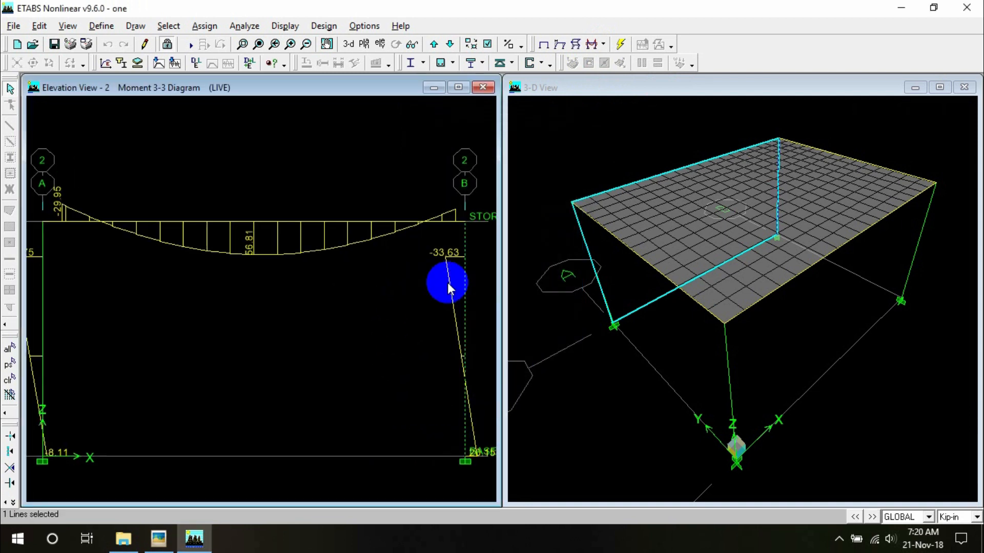
scroll(451, 263, "down", 3)
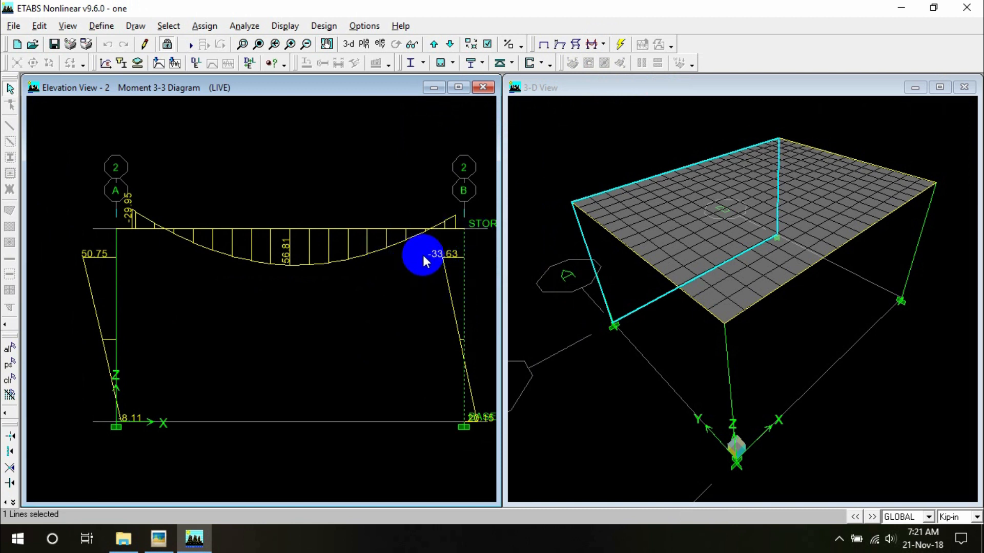
Step: Switch to the image viewer, examine the beam-to-column offsets in the 2.jpg sketch, and return to ETABS
left_click(165, 540)
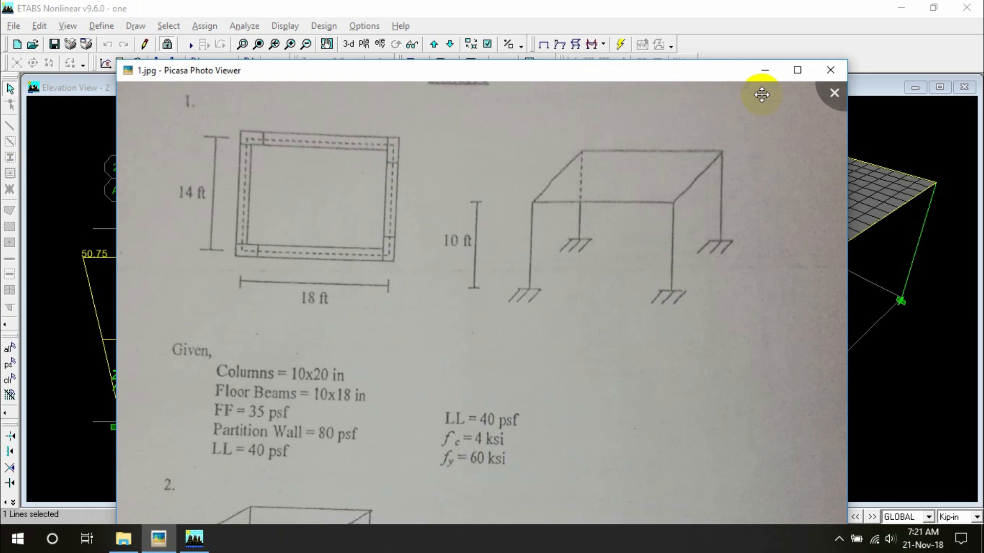
left_click(766, 72)
left_click(900, 7)
left_click(942, 87)
double_click(942, 87)
scroll(635, 210, "up", 2)
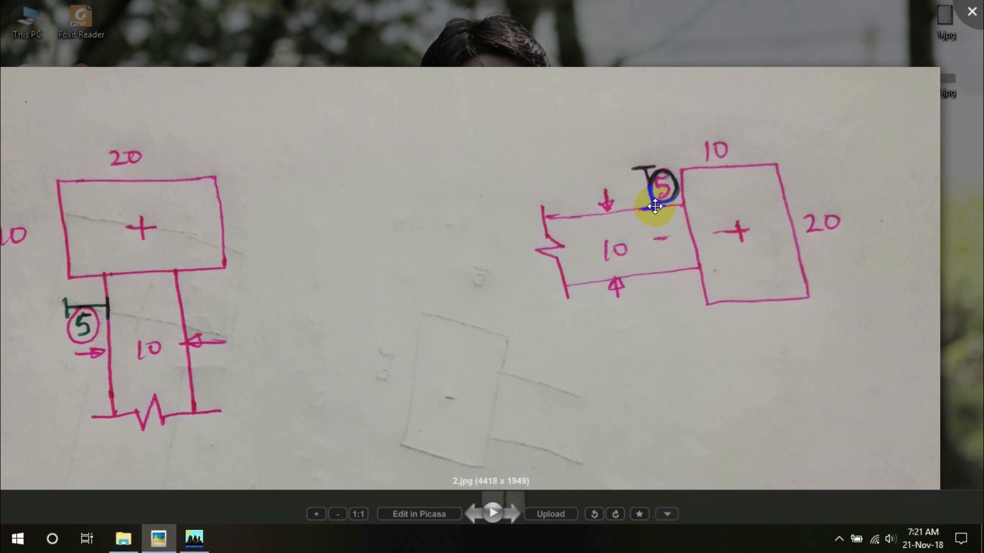
mouse_move(655, 206)
left_mouse_down()
mouse_move(654, 171)
mouse_move(654, 212)
mouse_move(652, 179)
left_mouse_up()
left_click(972, 12)
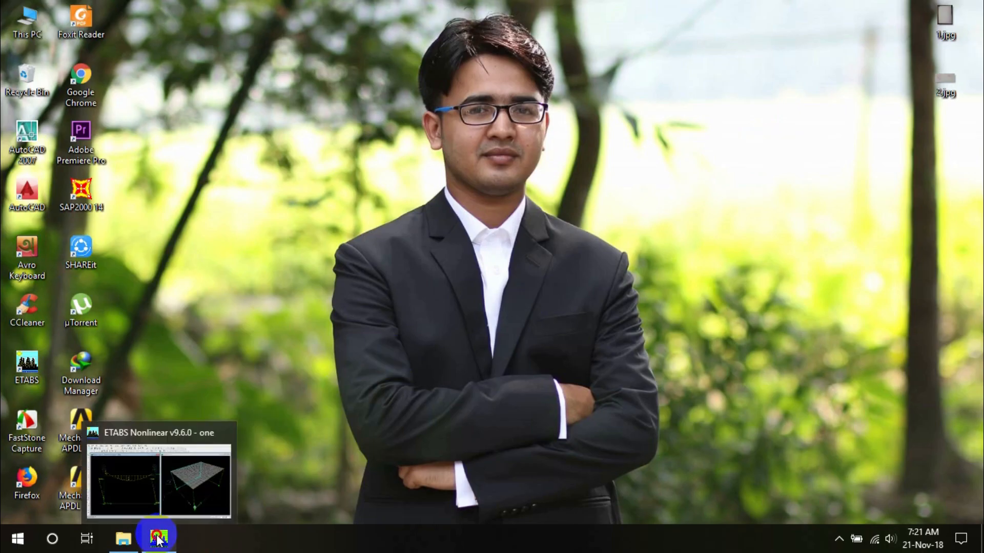
left_click(159, 539)
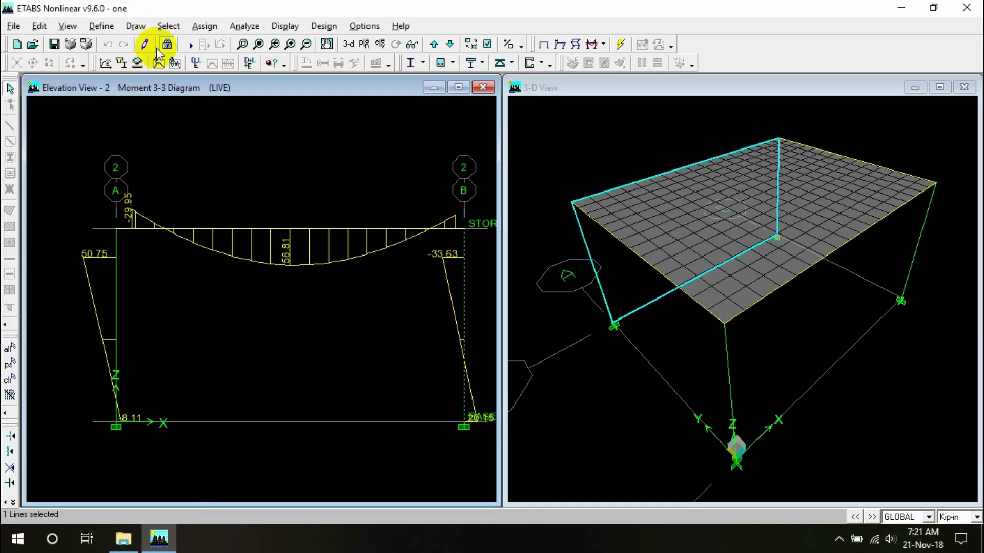
Step: Unlock the model and assign an insertion point with global Y offsets of -5 at both ends to the grid B column in elevation 2
left_click(169, 45)
left_click(528, 317)
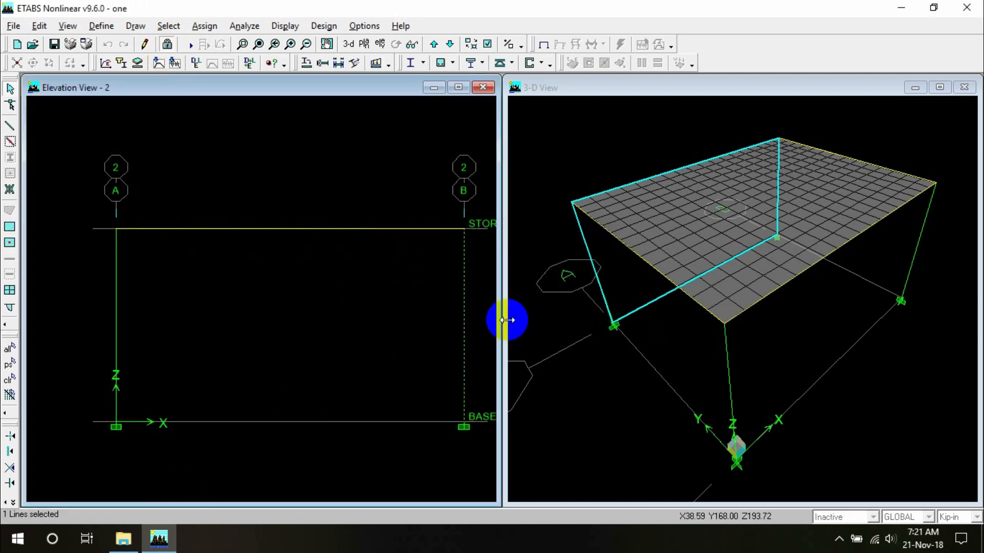
left_click(466, 283)
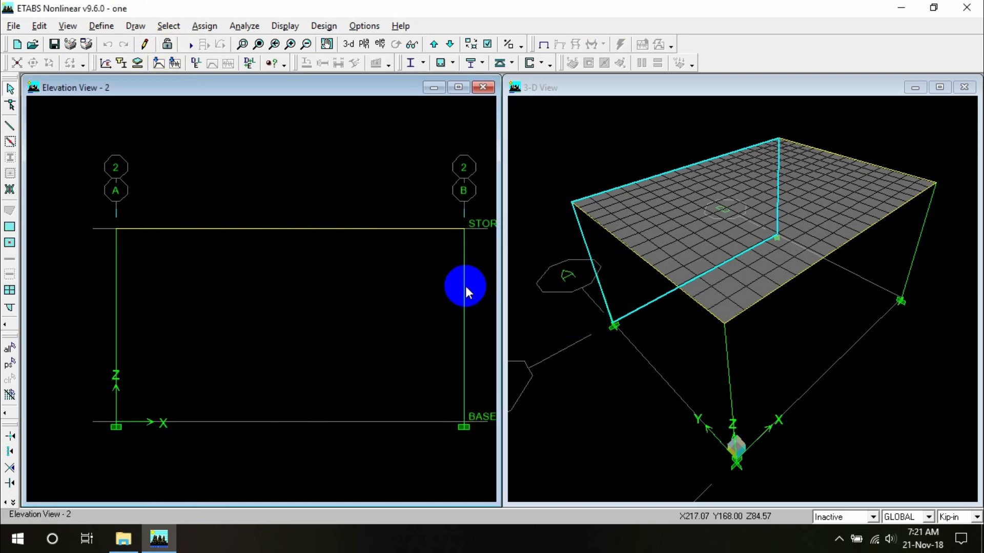
left_click(465, 286)
left_click(200, 27)
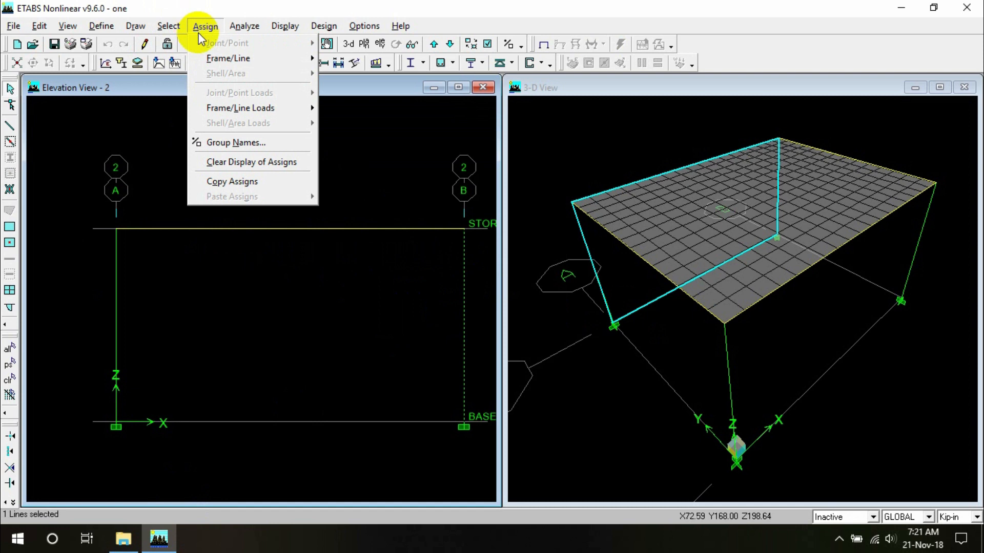
mouse_move(287, 59)
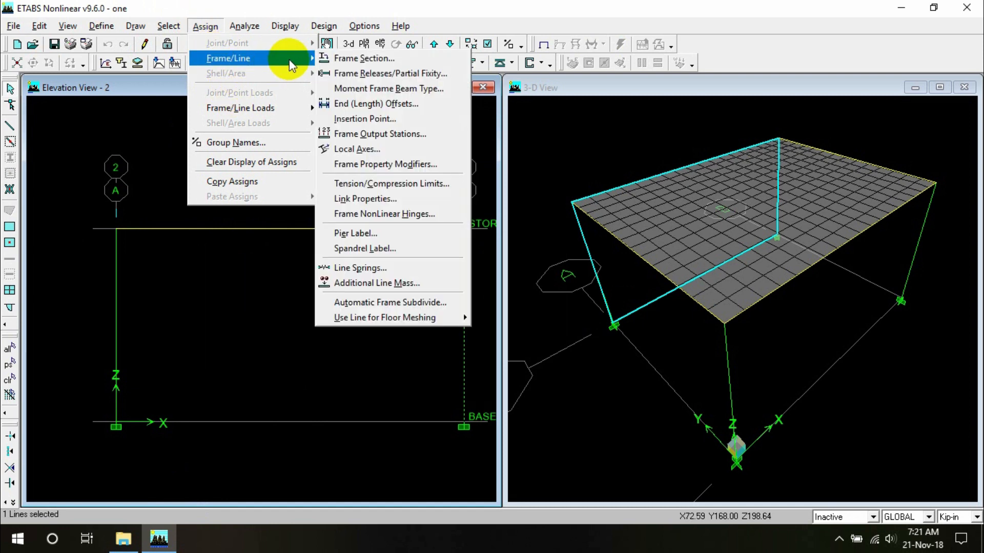
left_click(357, 119)
left_click(509, 244)
left_click(511, 266)
double_click(469, 302)
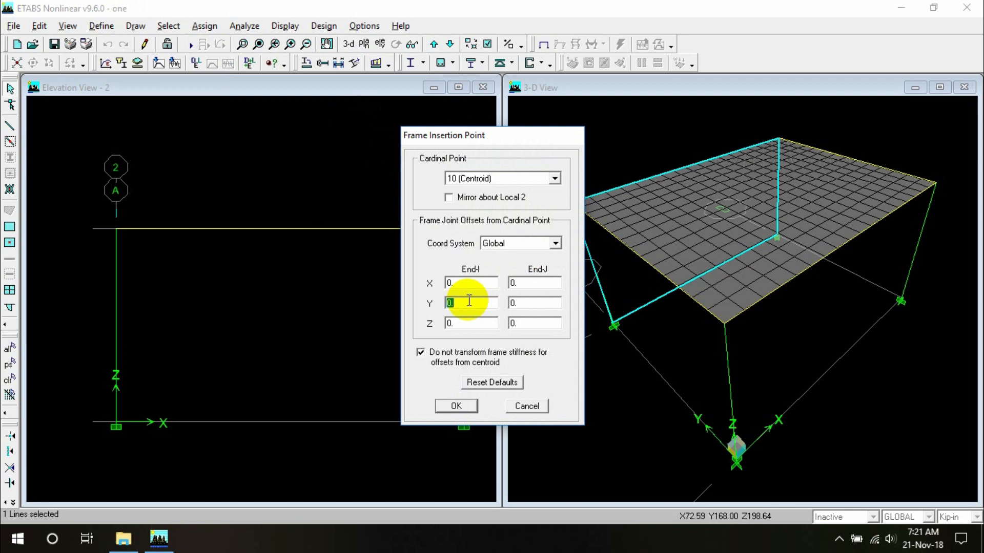
double_click(547, 301)
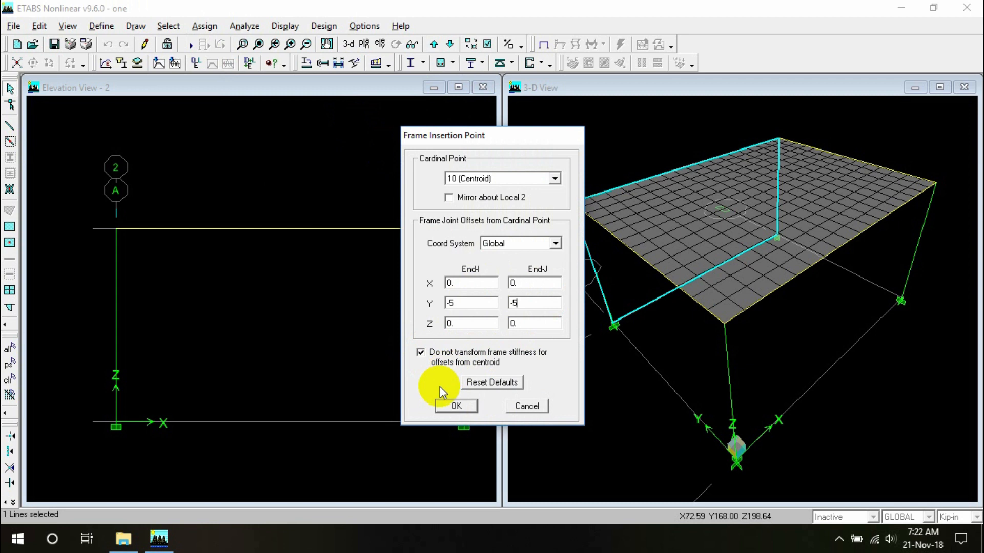
left_click(456, 406)
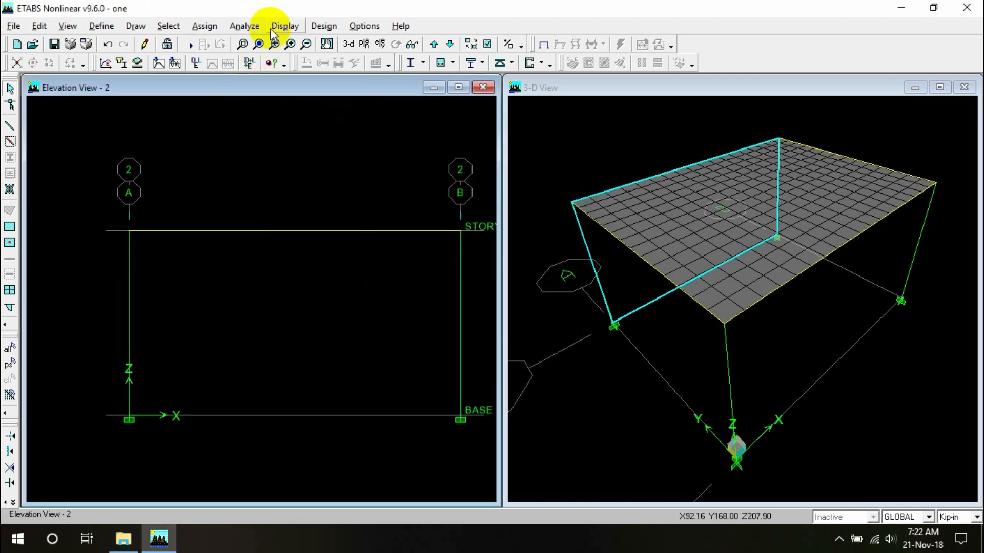
Step: Run the analysis again and display the LIVE Moment 3-3 diagram with values on elevation 2
left_click(252, 25)
left_click(264, 72)
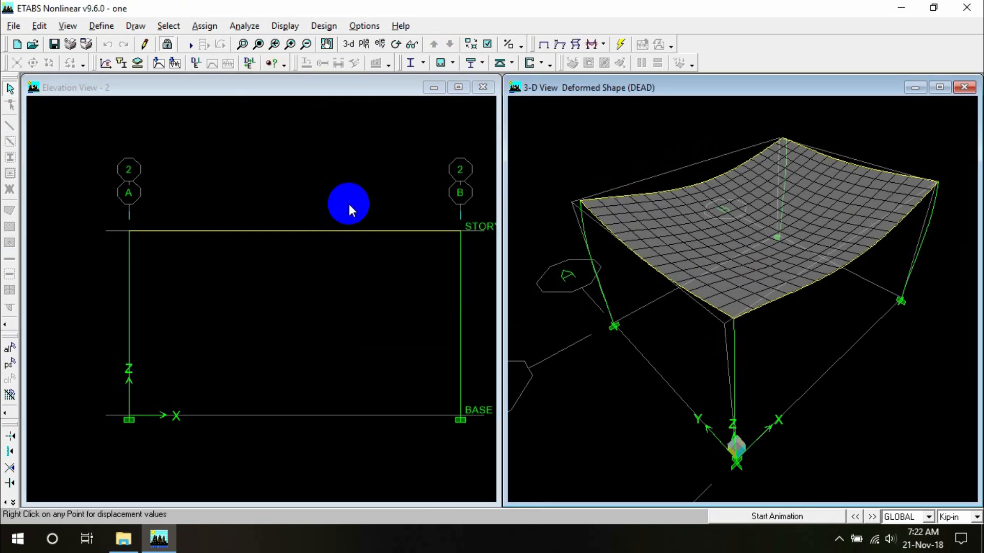
left_click(349, 202)
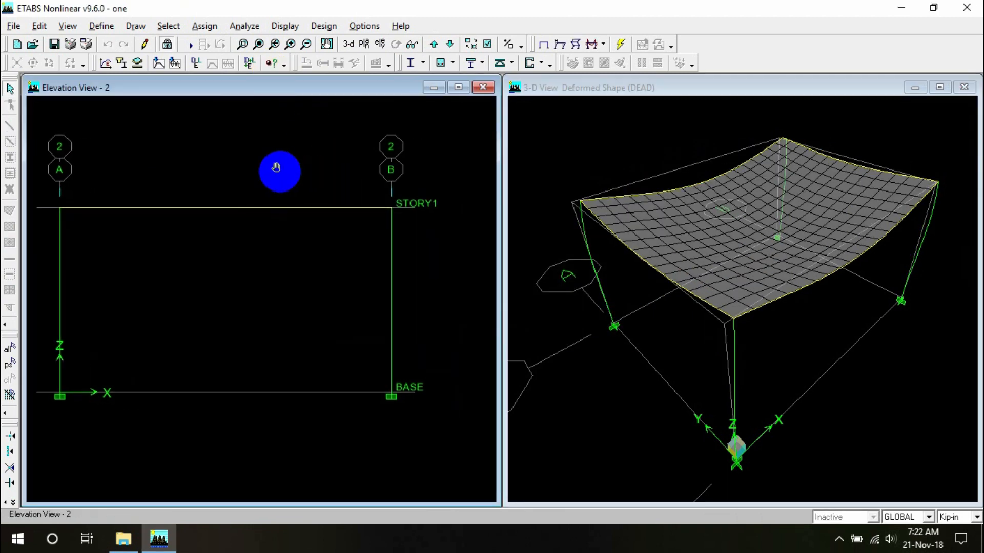
left_click(607, 45)
left_click(623, 78)
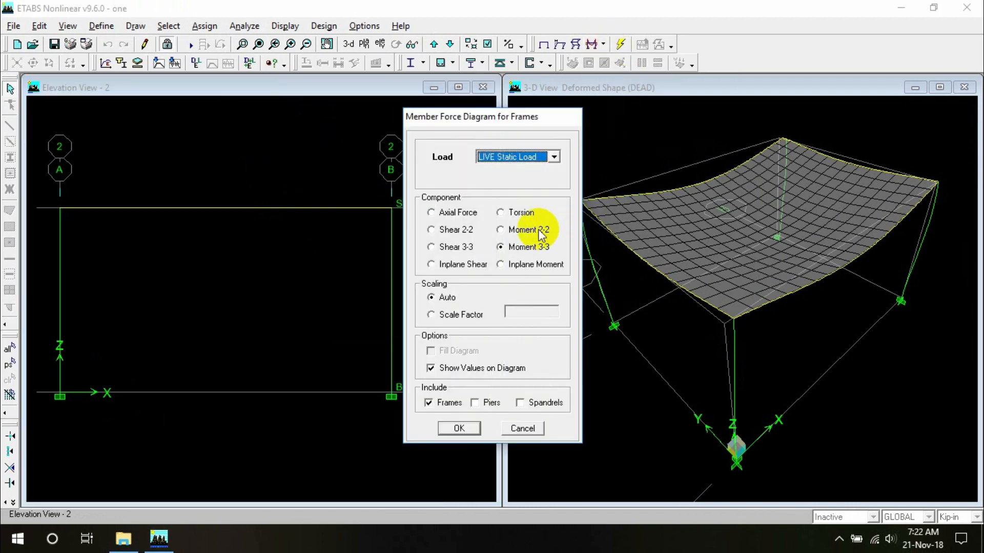
left_click(459, 428)
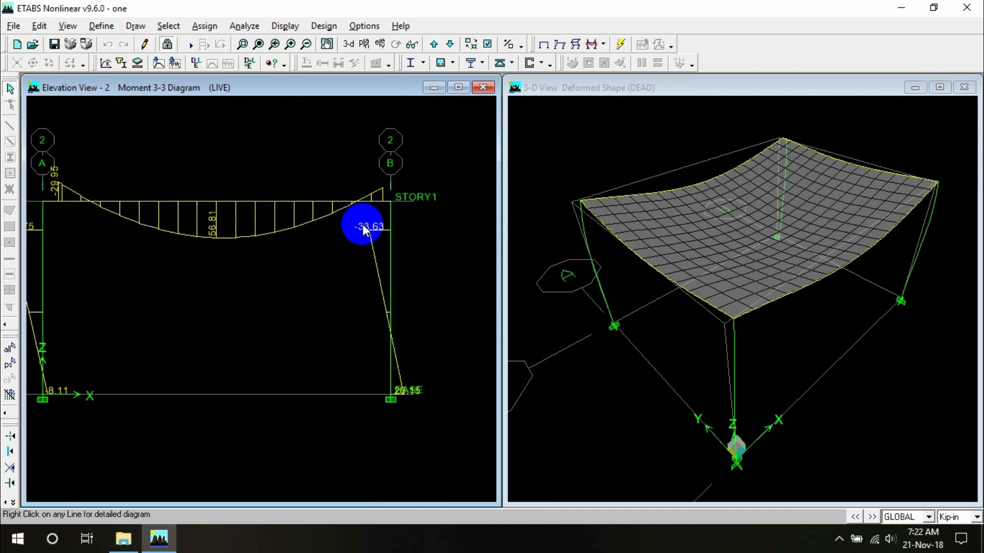
scroll(357, 229, "down", 1)
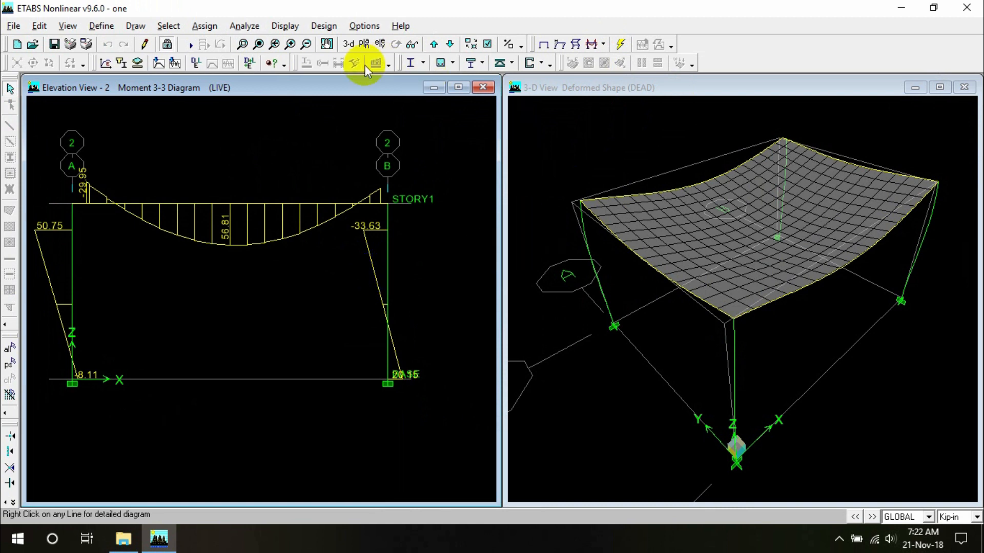
Step: Unlock the model and turn off "Do not transform frame stiffness for offsets from centroid" for the grid B column's insertion point
left_click(166, 45)
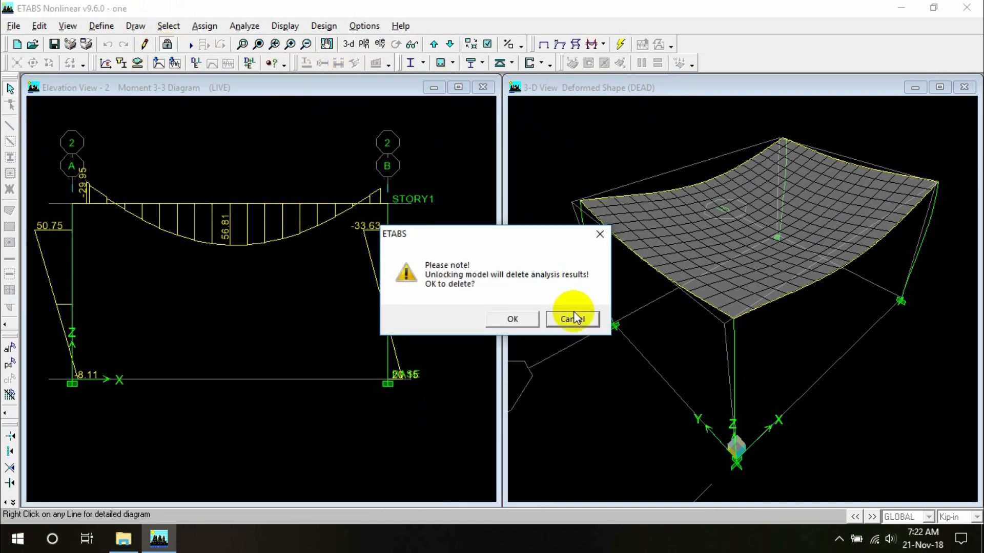
left_click(505, 319)
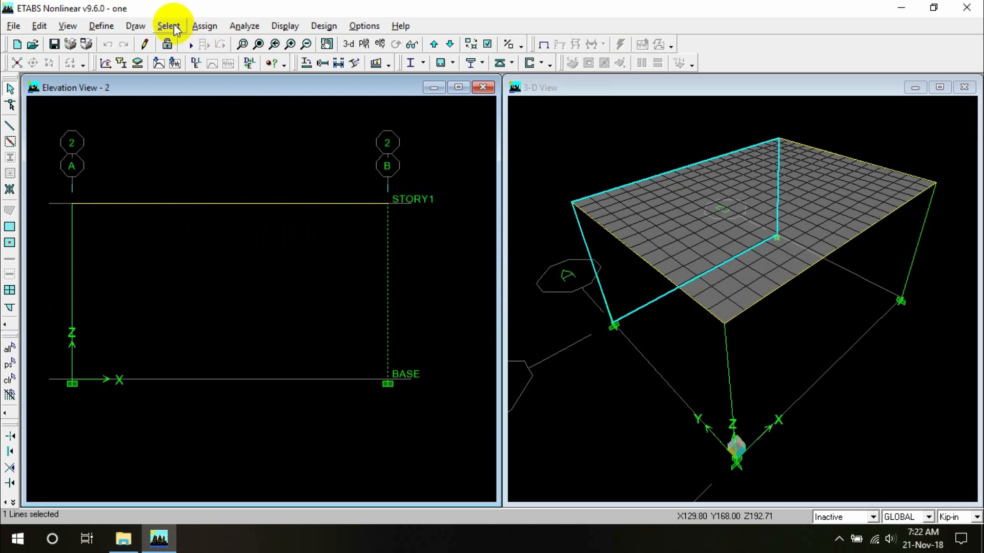
left_click(204, 26)
mouse_move(223, 58)
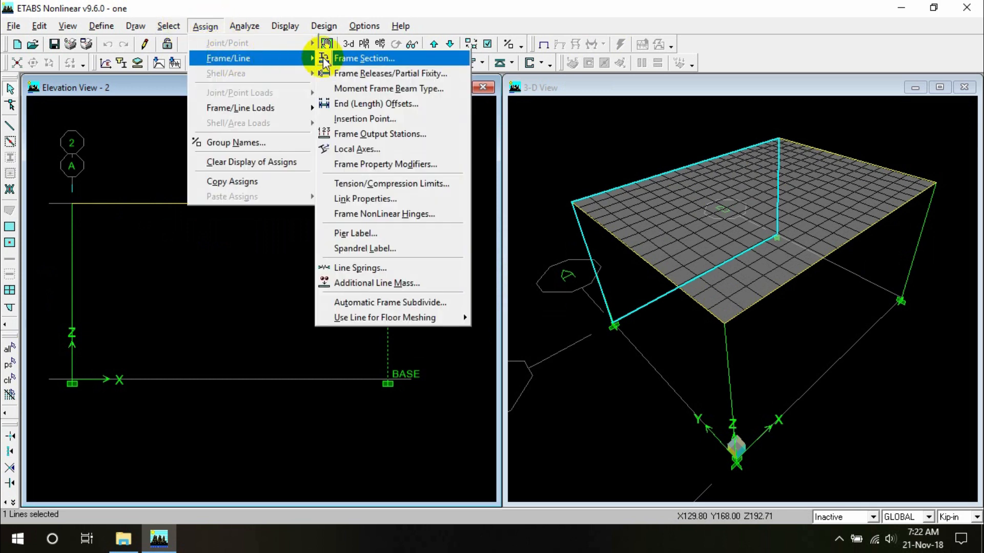
left_click(353, 120)
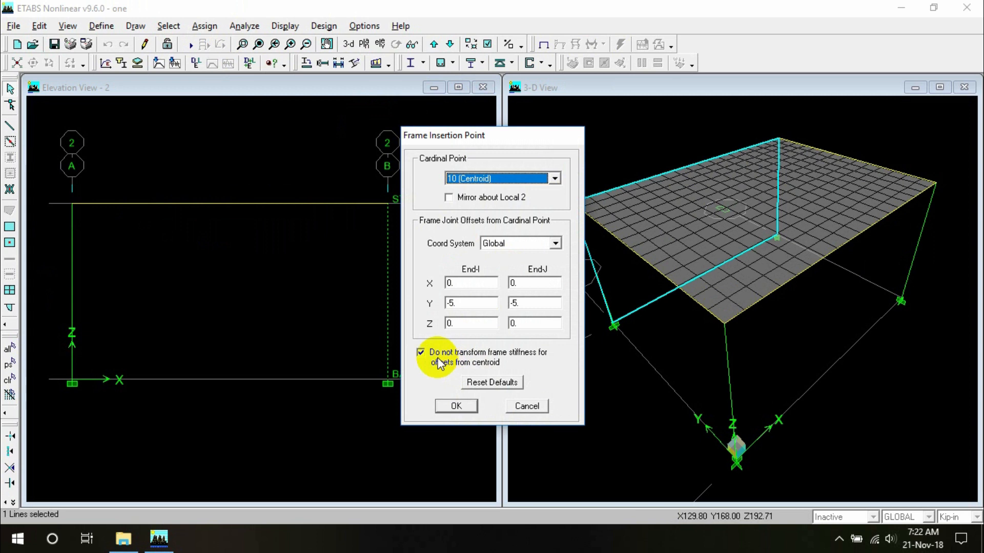
left_click(419, 353)
left_click(454, 406)
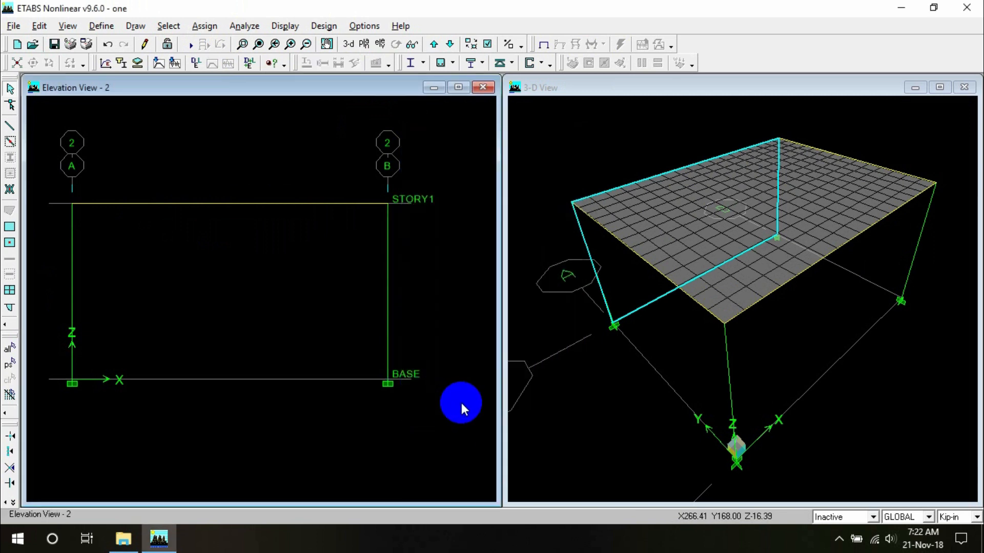
Step: Rerun the analysis with the revised insertion point and show the LIVE Moment 3-3 diagram with values on elevation 2
left_click(242, 26)
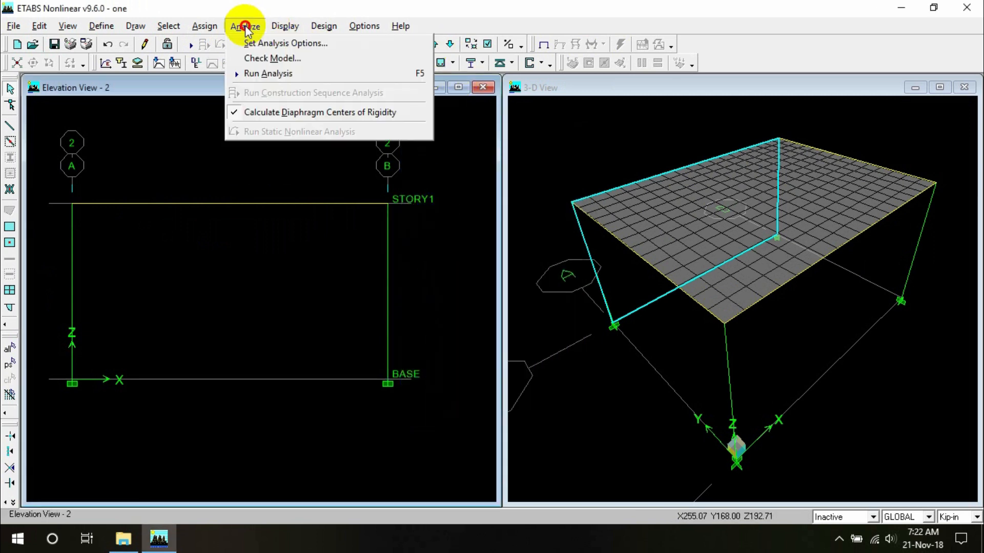
left_click(256, 72)
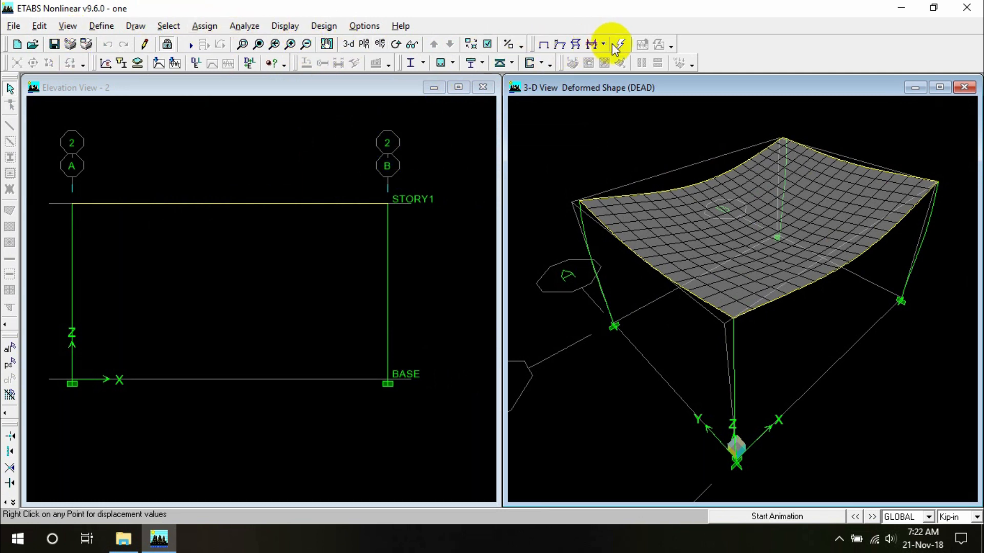
left_click(425, 113)
left_click(598, 43)
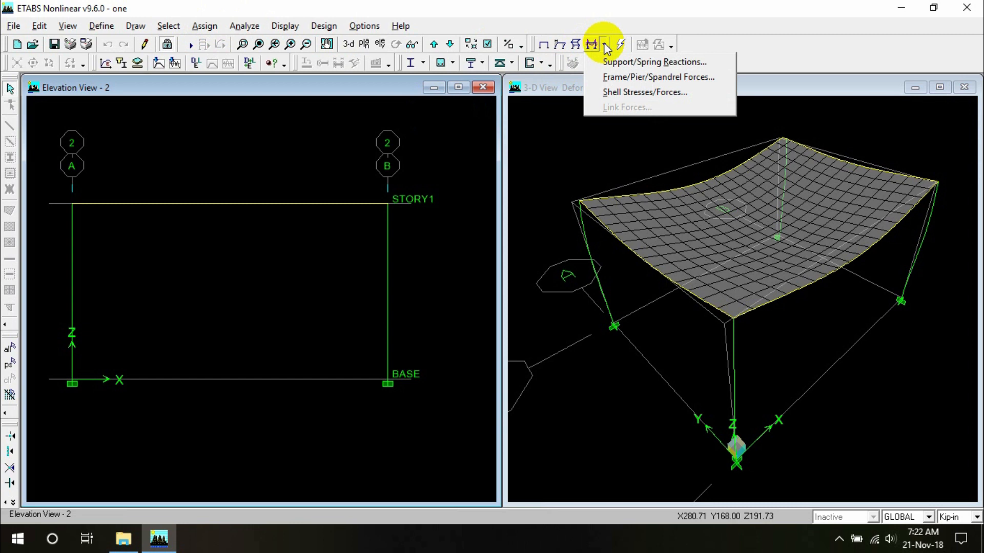
left_click(617, 78)
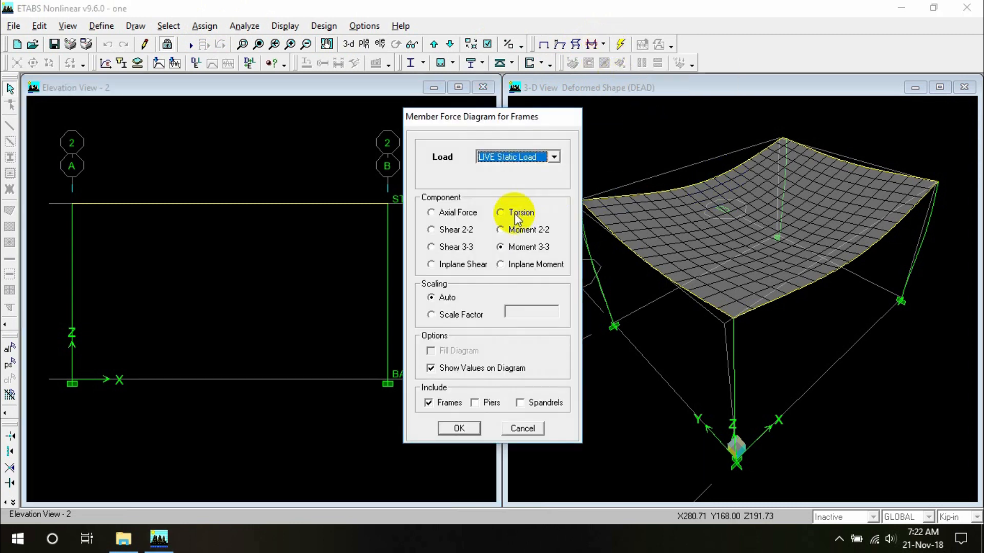
left_click(462, 427)
scroll(395, 313, "up", 1)
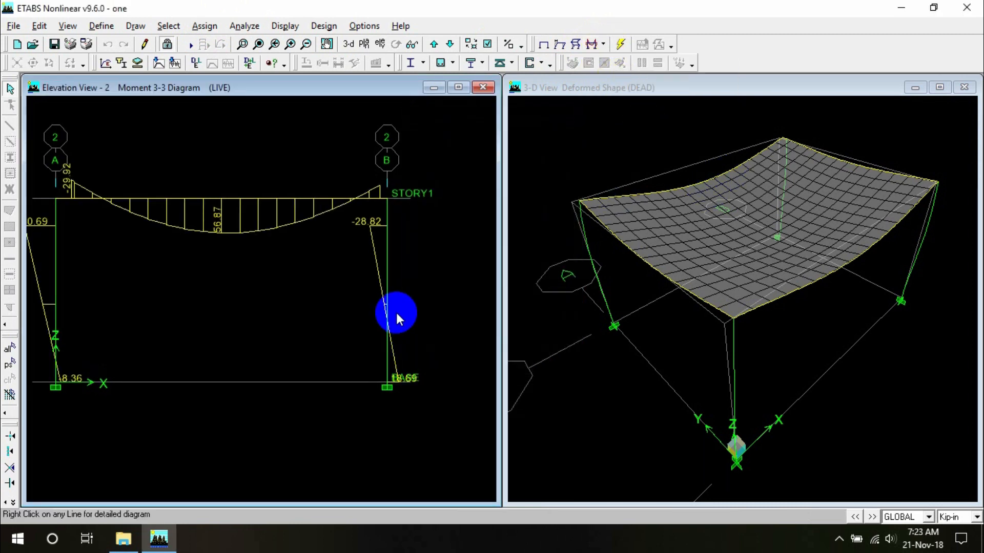
scroll(388, 230, "down", 2)
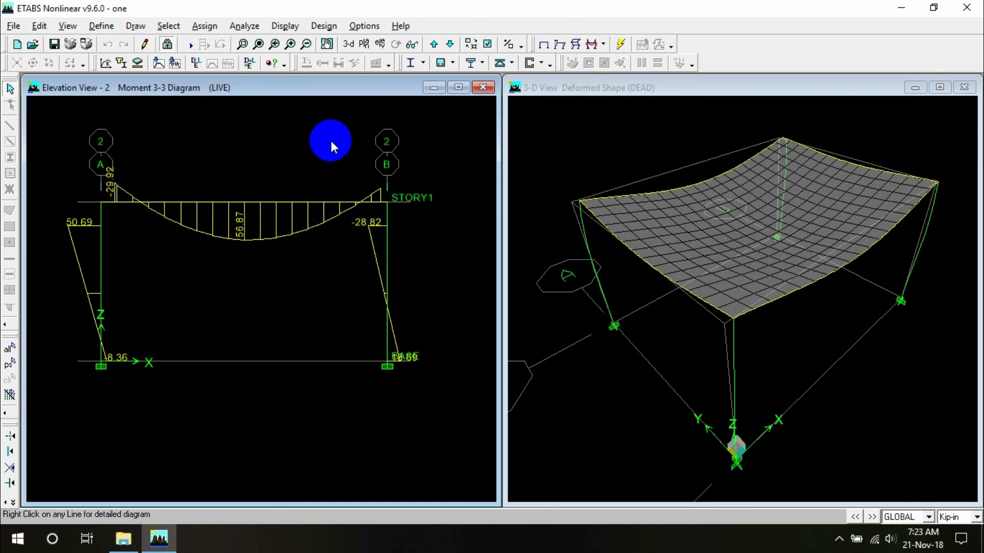
Step: Unlock the model and set the grid B column's insertion point global Y offsets to -10 at both ends in elevation 2
left_click(166, 44)
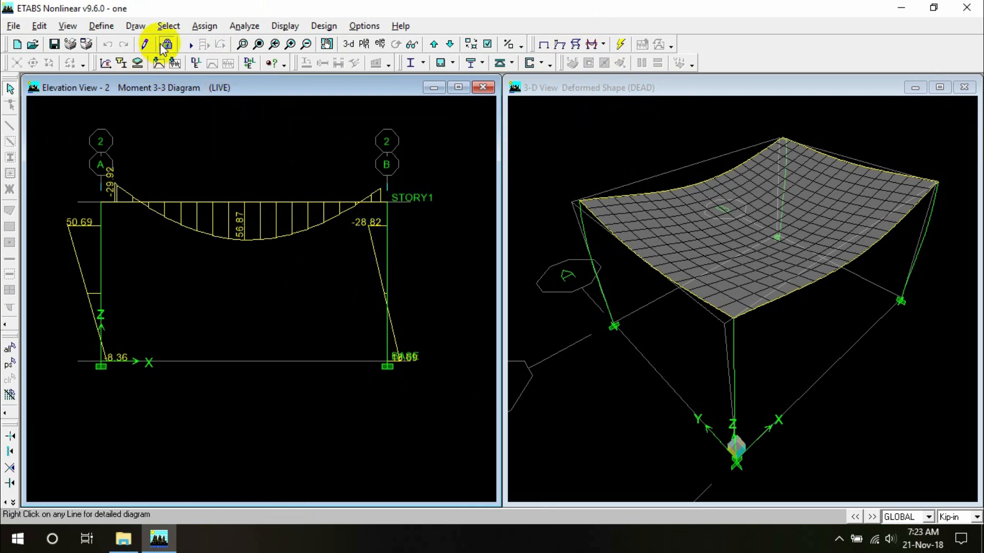
left_click(511, 319)
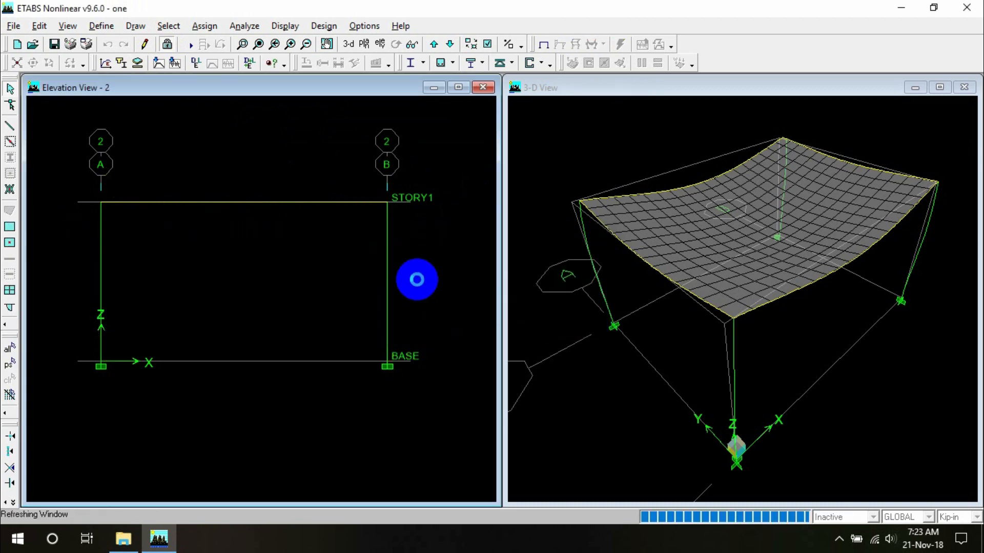
left_click(386, 252)
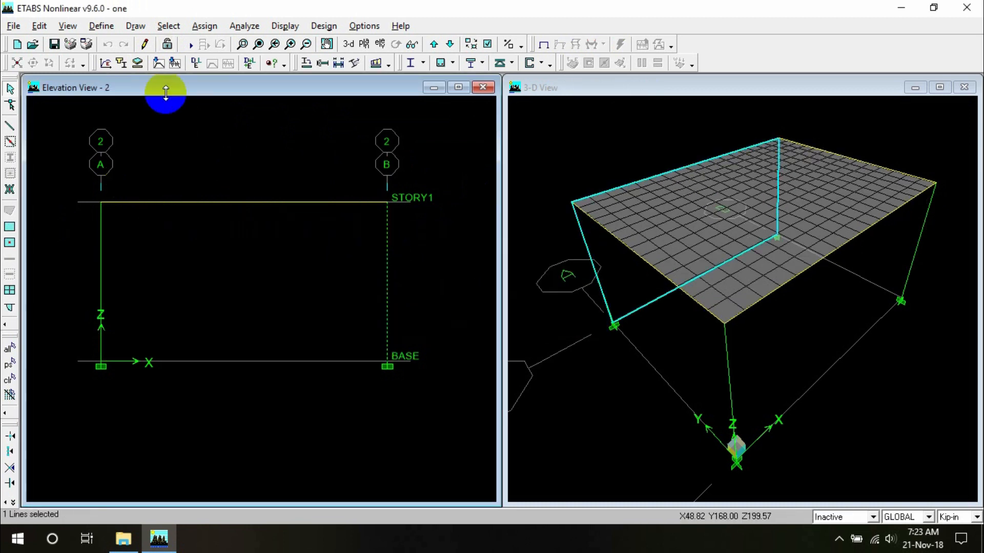
left_click(203, 27)
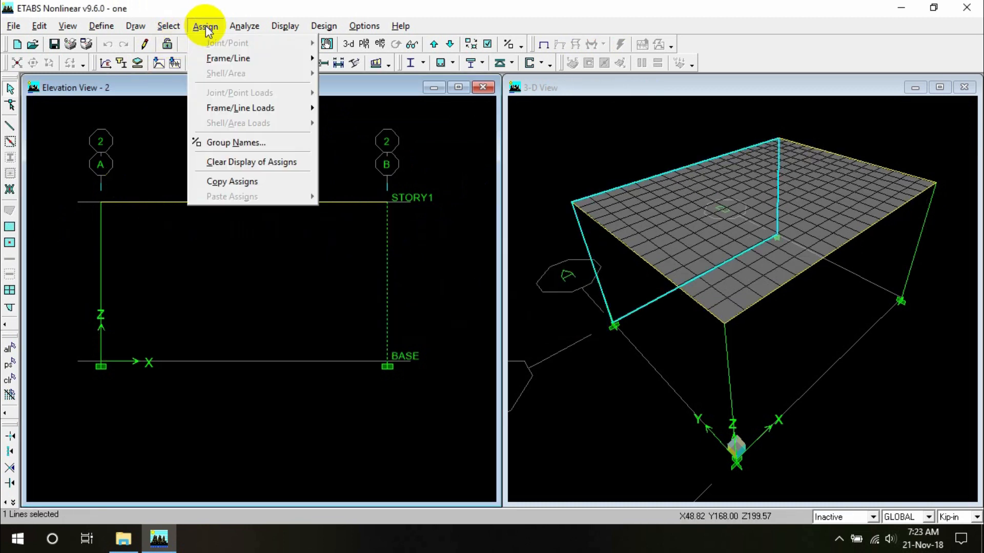
mouse_move(270, 58)
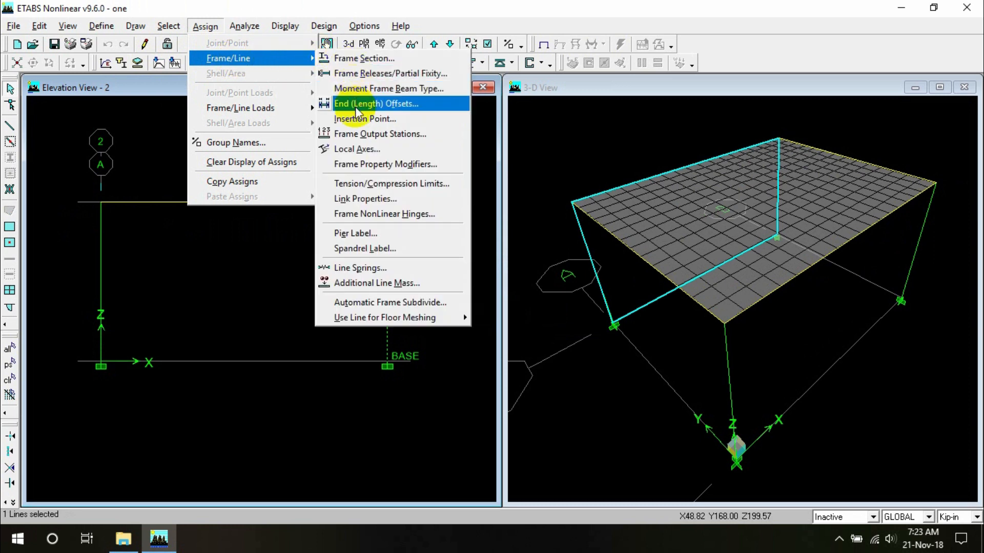
left_click(355, 115)
double_click(465, 301)
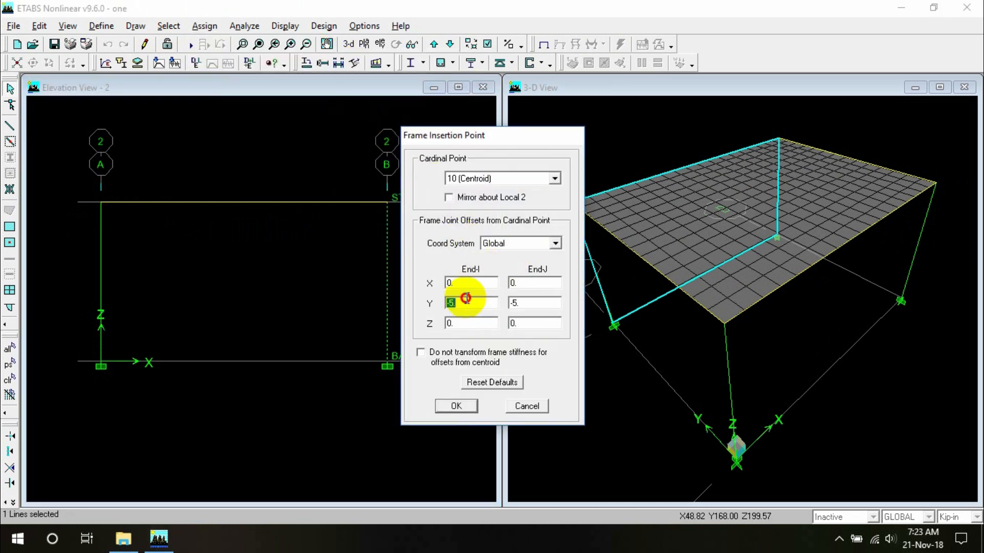
type("-10")
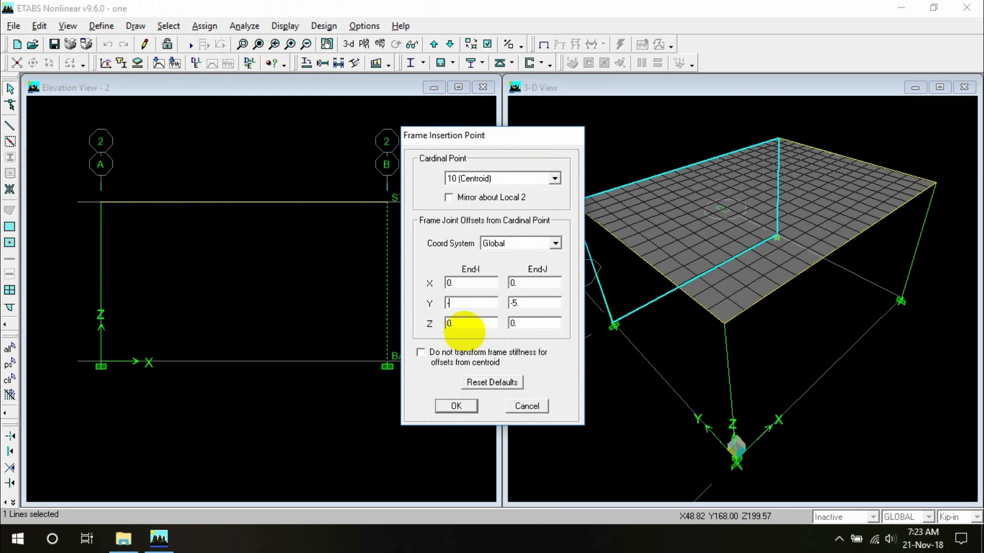
double_click(519, 303)
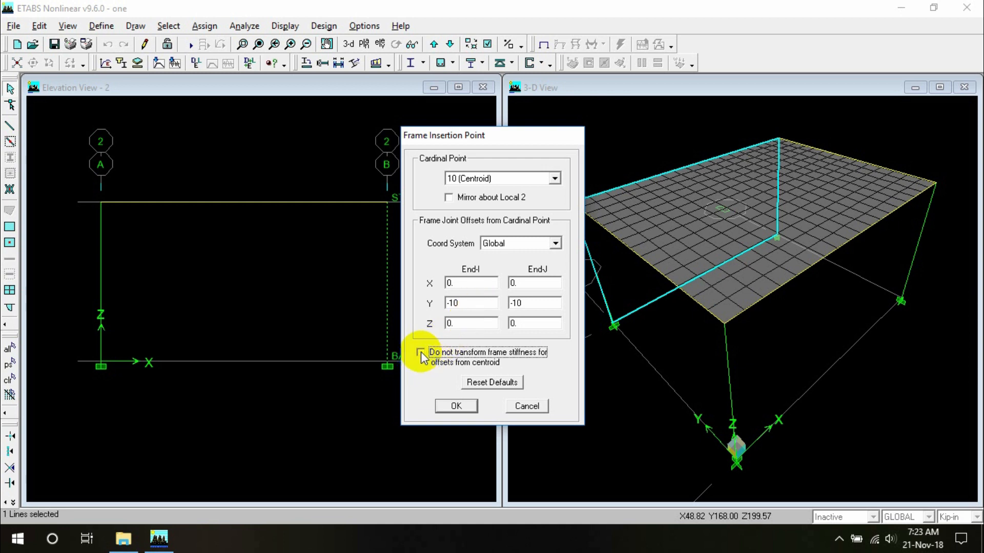
left_click(455, 406)
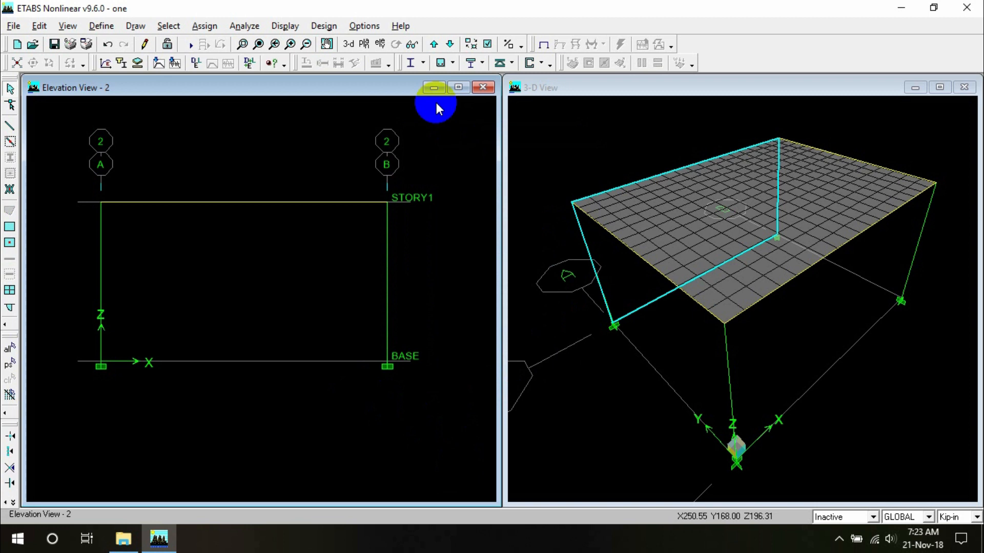
Step: Run the analysis with the -10 column offsets and display the LIVE Moment 3-3 diagram with values on elevation 2
left_click(228, 27)
left_click(252, 72)
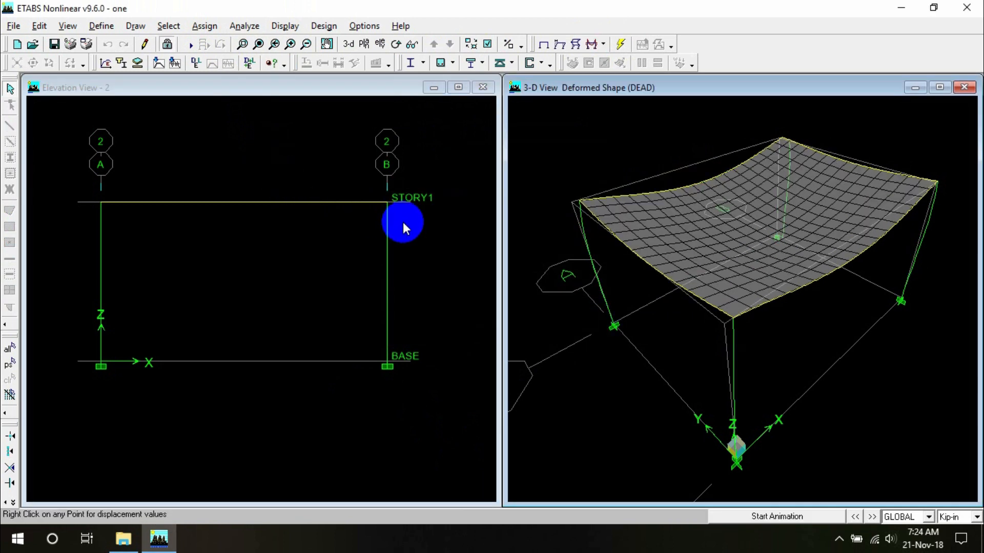
left_click(402, 222)
left_click(605, 45)
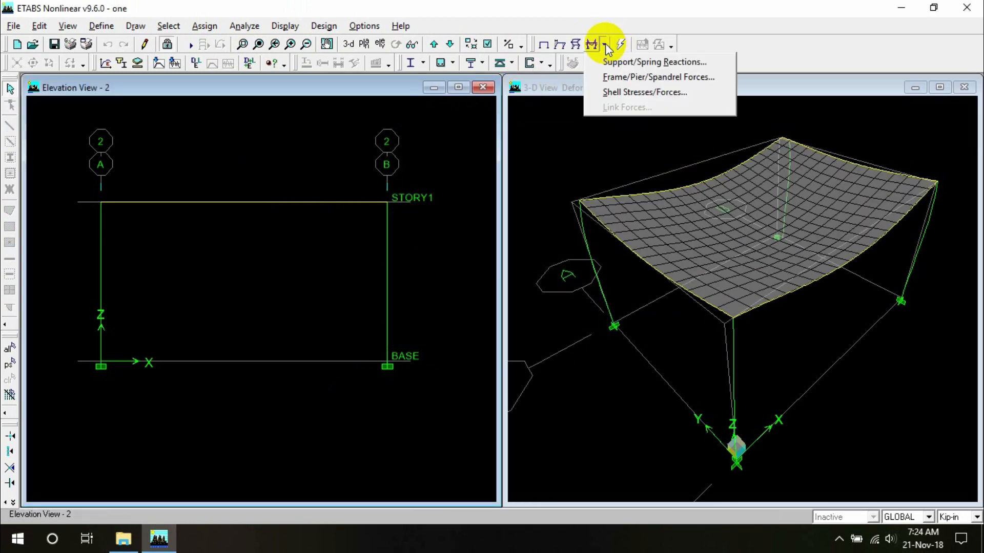
left_click(608, 77)
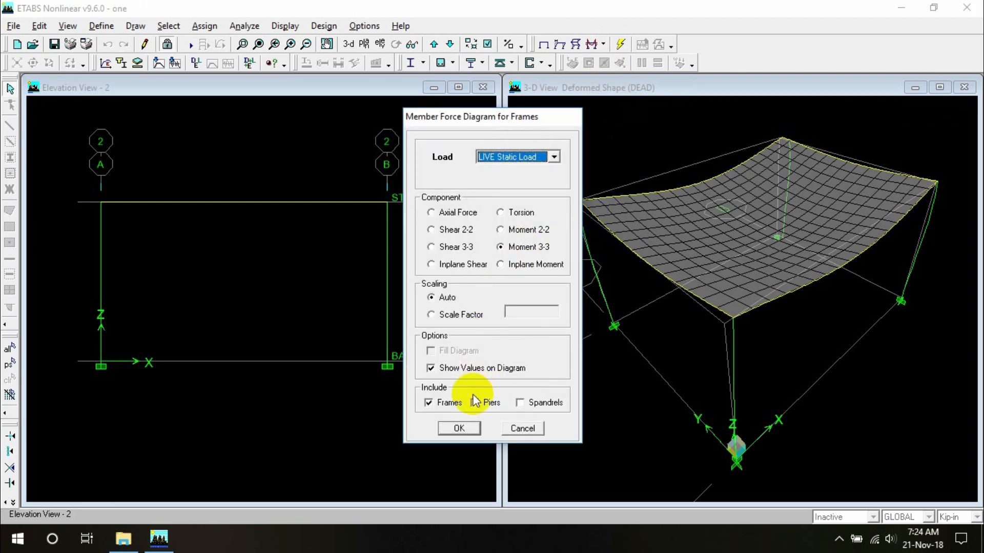
left_click(458, 428)
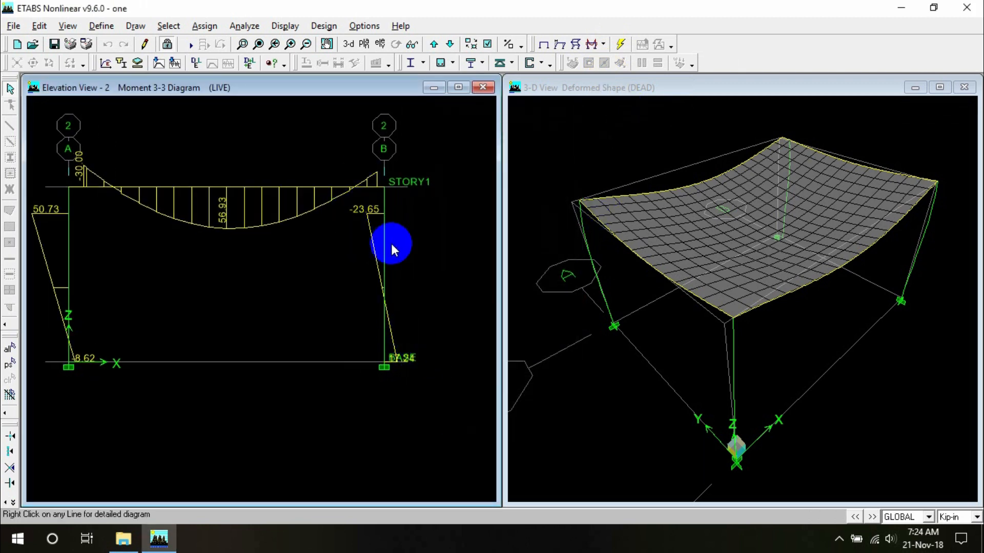
scroll(404, 182, "down", 3)
middle_click_drag(415, 213, 421, 270)
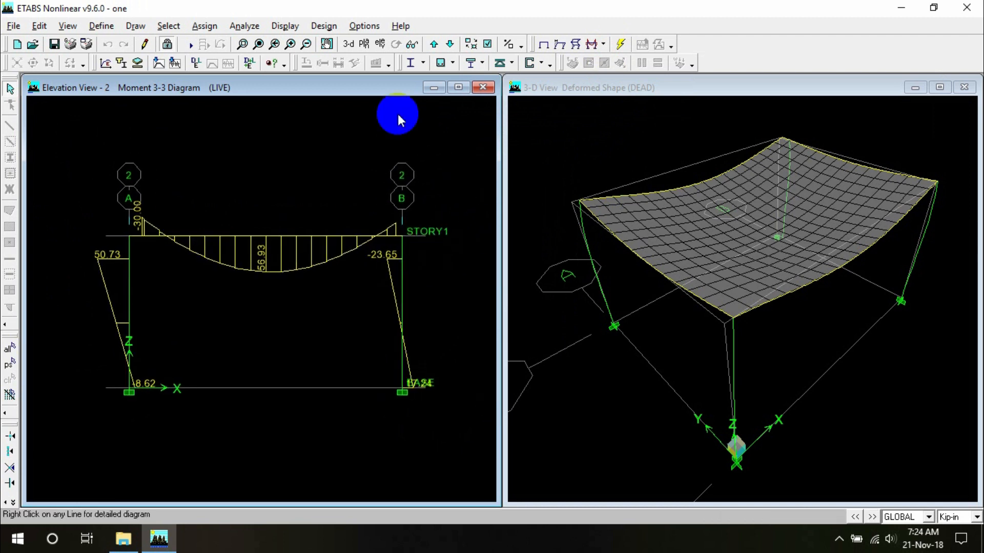